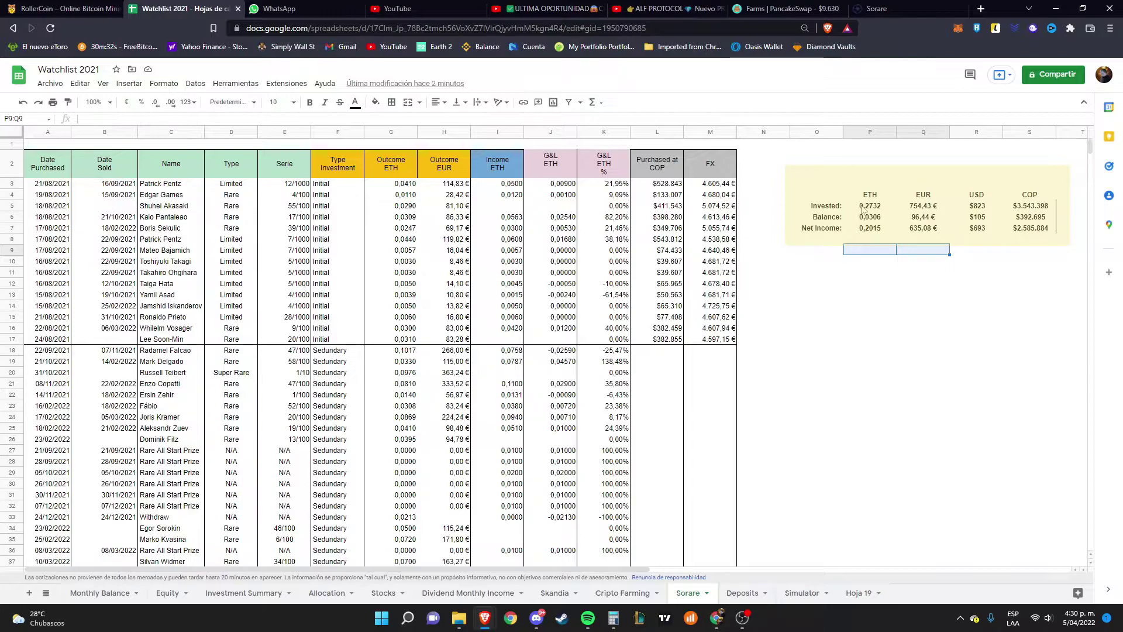
# Review the Invested, Balance and Net Income rows of the summary table across ETH, EUR, USD and COP.
pyautogui.moveTo(863, 206); pyautogui.dragTo(1029, 206)
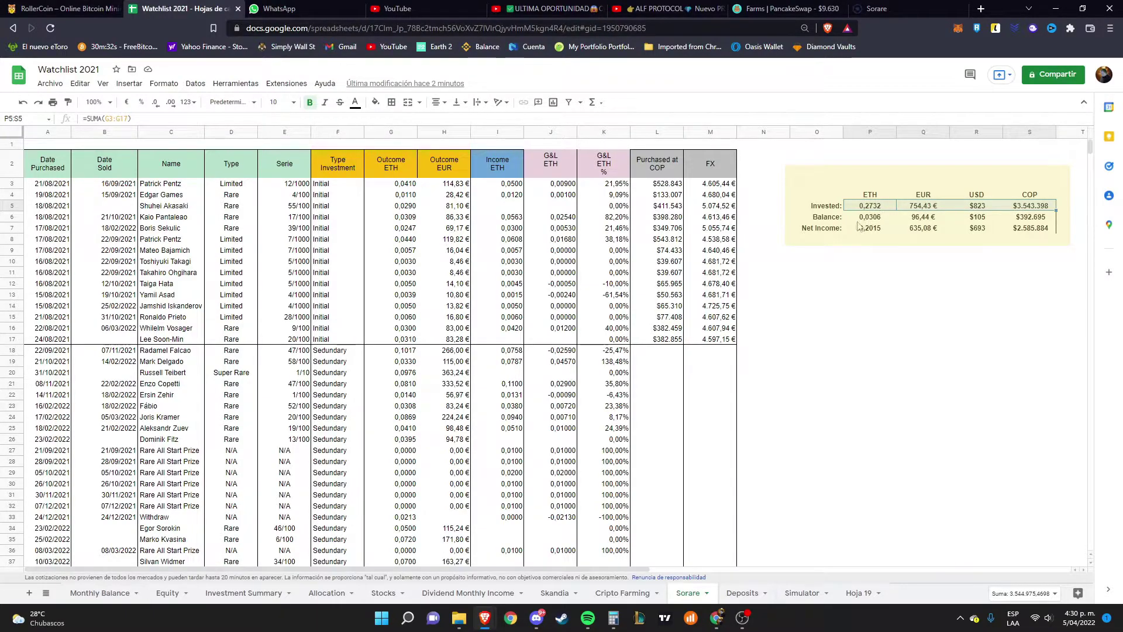
pyautogui.moveTo(830, 219); pyautogui.dragTo(1052, 219)
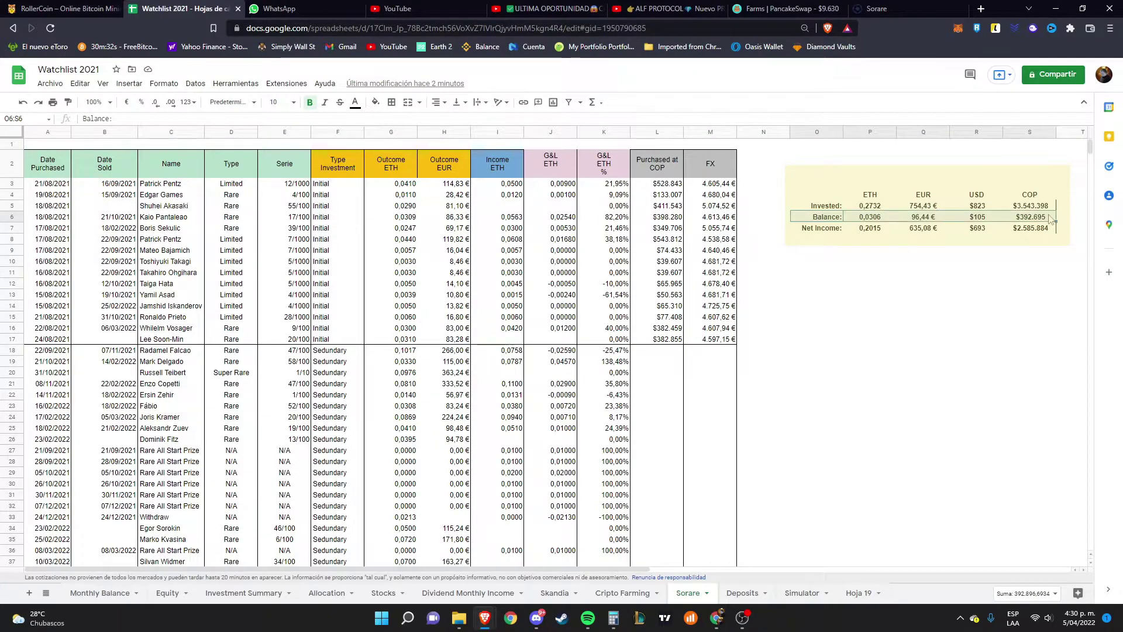
pyautogui.moveTo(818, 233); pyautogui.dragTo(1046, 231)
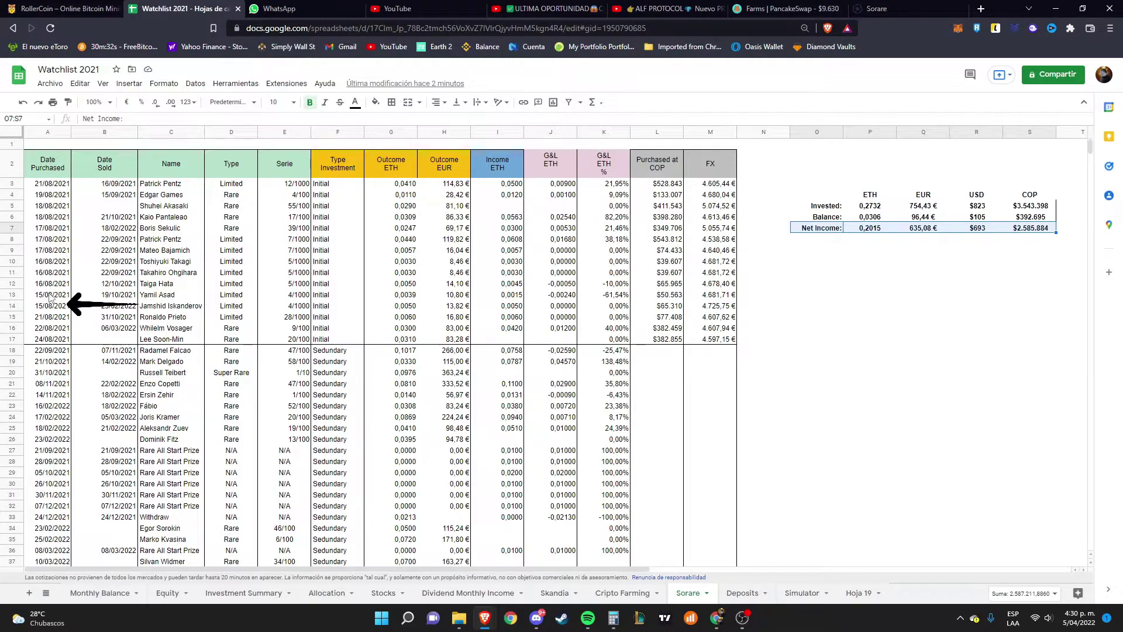
# Examine the two purchases dated 15/08/2021 in rows 13 and 14, including their ETH and EUR outcomes.
pyautogui.moveTo(51, 298); pyautogui.dragTo(50, 313)
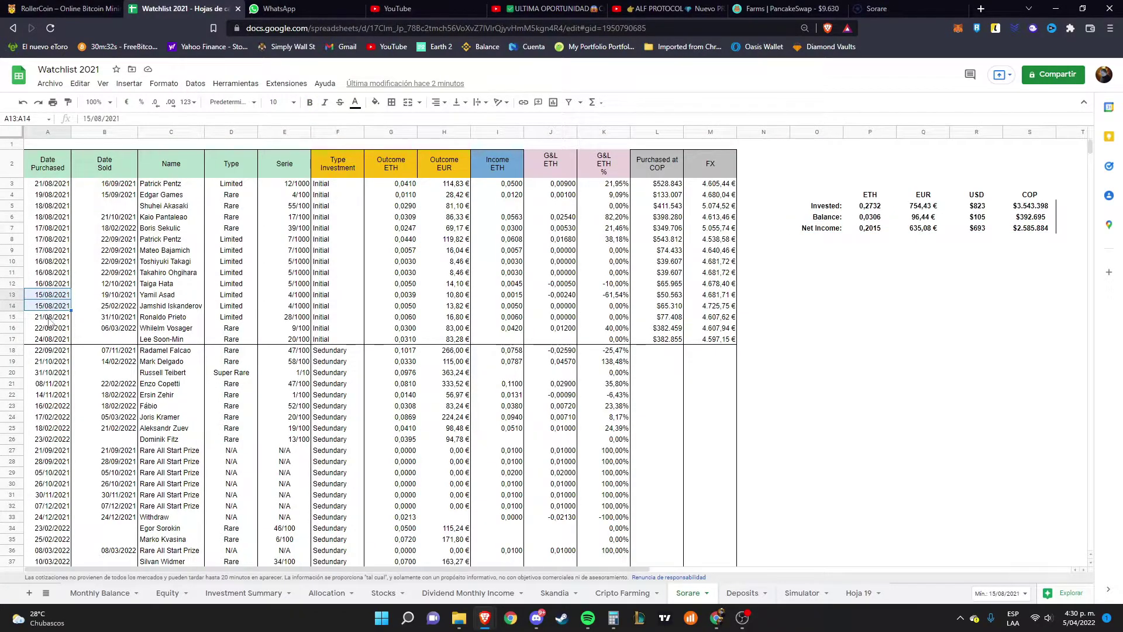
pyautogui.hotkey('ctrl', 'shift', 'Right')
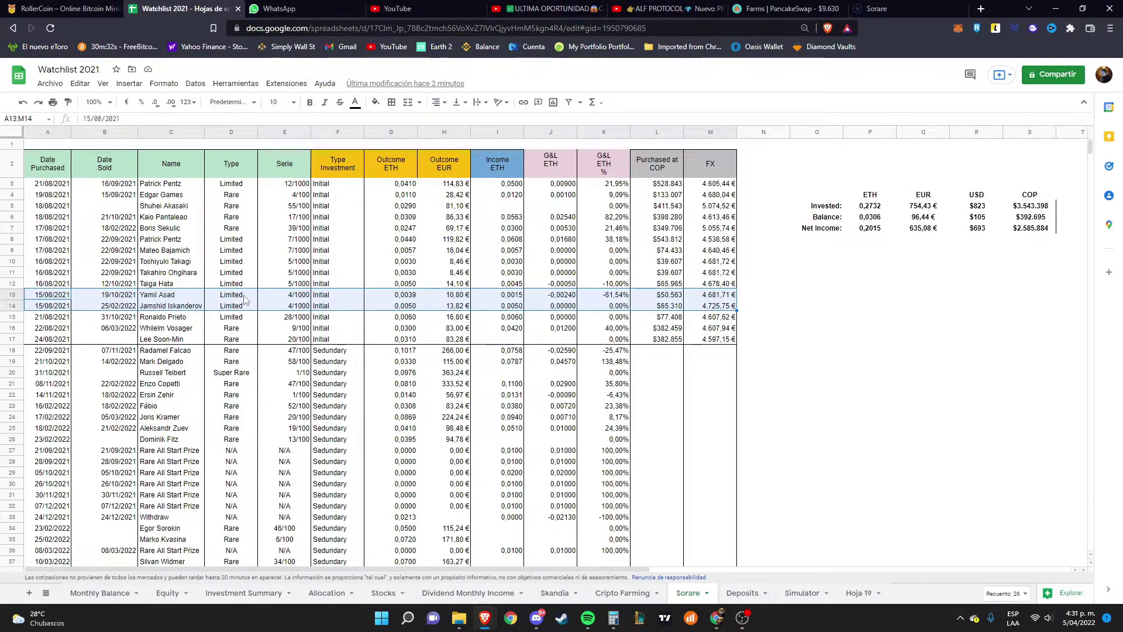
pyautogui.moveTo(403, 294); pyautogui.dragTo(403, 305)
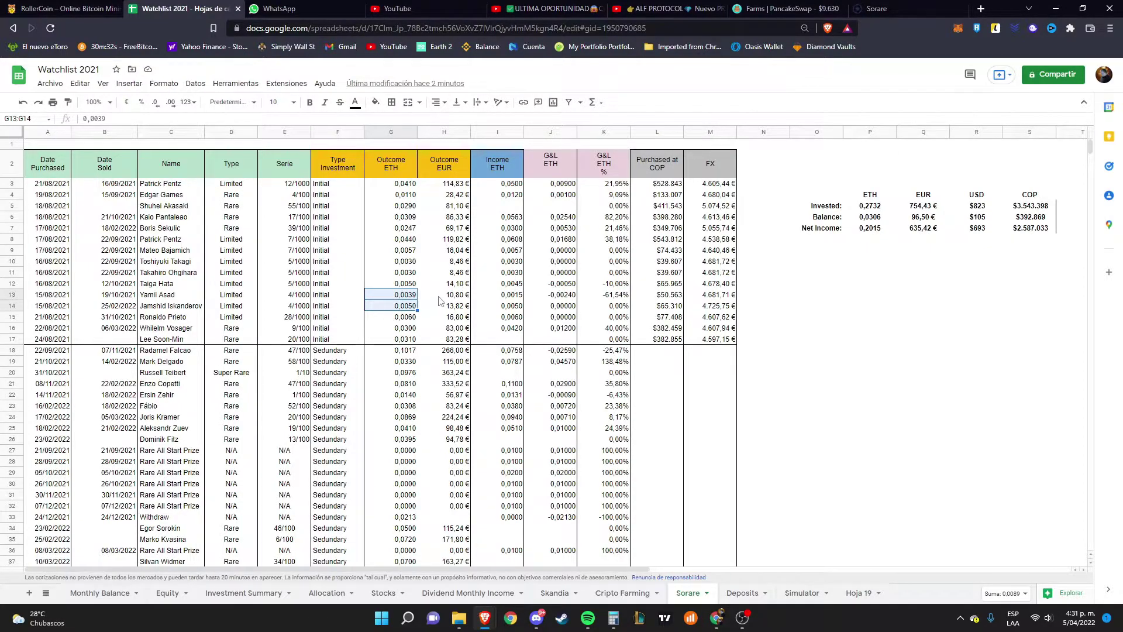
pyautogui.moveTo(443, 296); pyautogui.dragTo(444, 310)
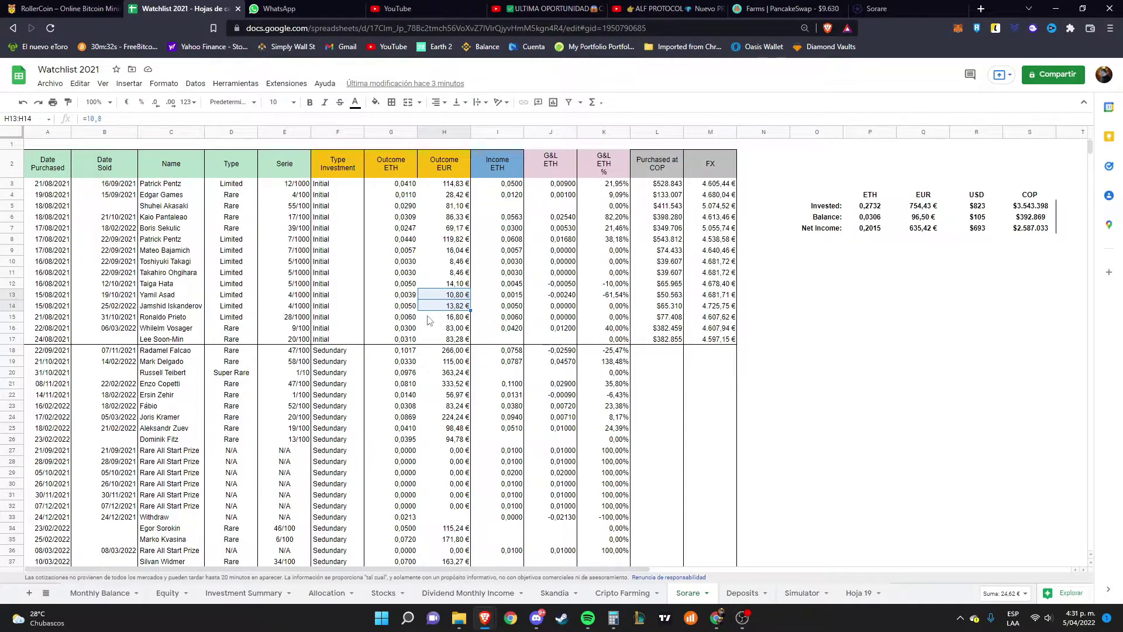
# Examine the initial purchases in rows 3 to 17, the first secondary purchase, the G&L ETH in rows 12 and 13, and the Outcome ETH column.
pyautogui.moveTo(51, 286); pyautogui.dragTo(55, 227)
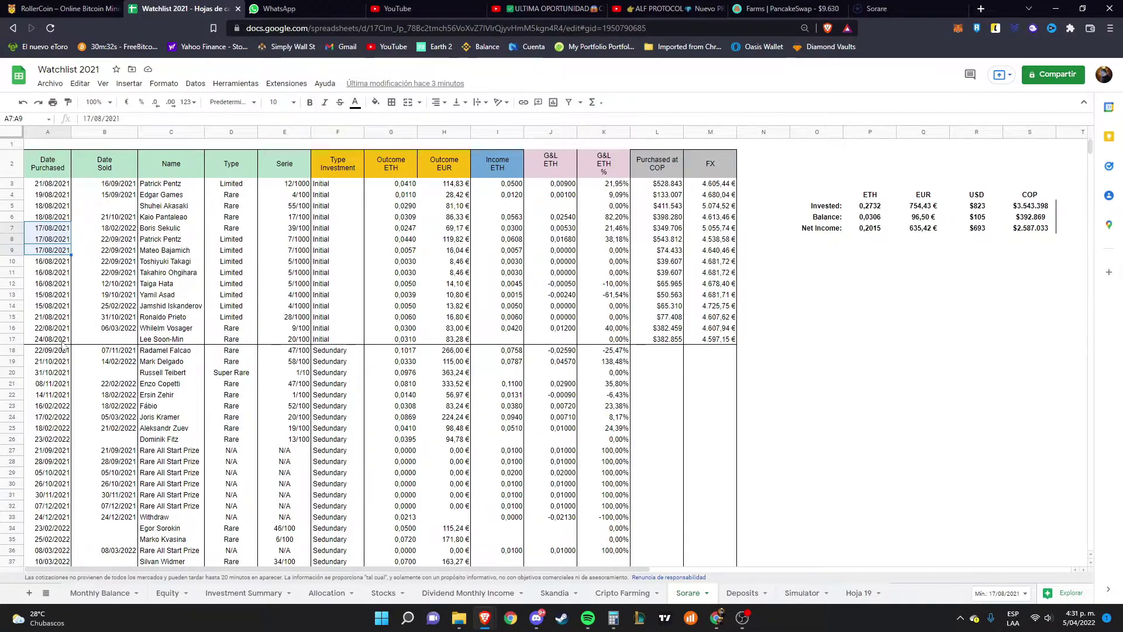
pyautogui.moveTo(11, 340); pyautogui.dragTo(18, 185)
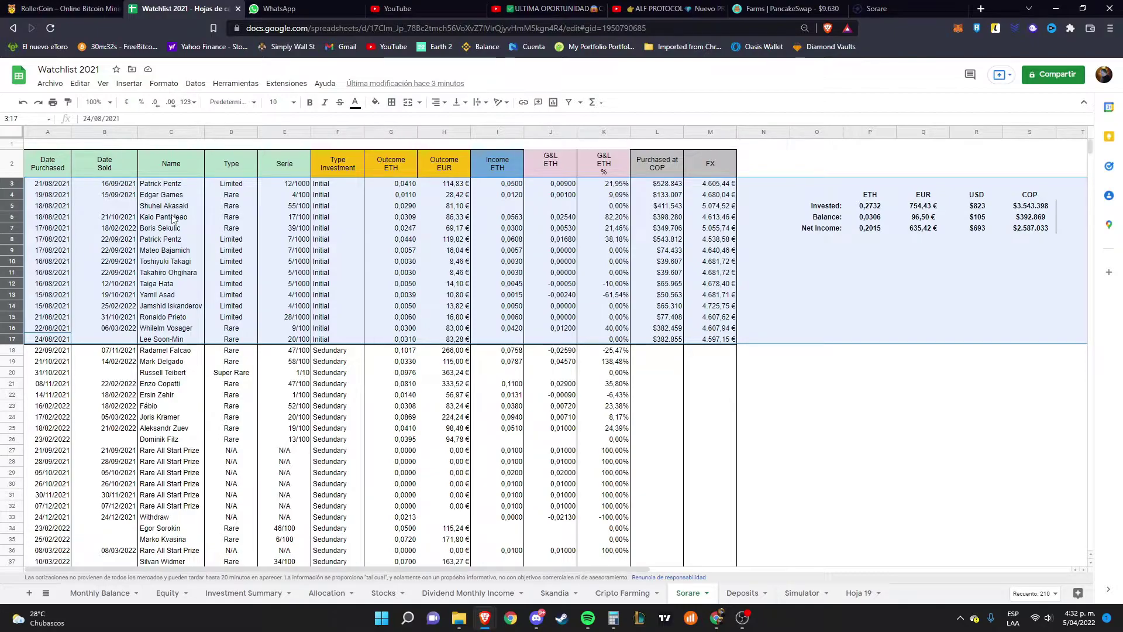
pyautogui.click(94, 349)
pyautogui.click(13, 349)
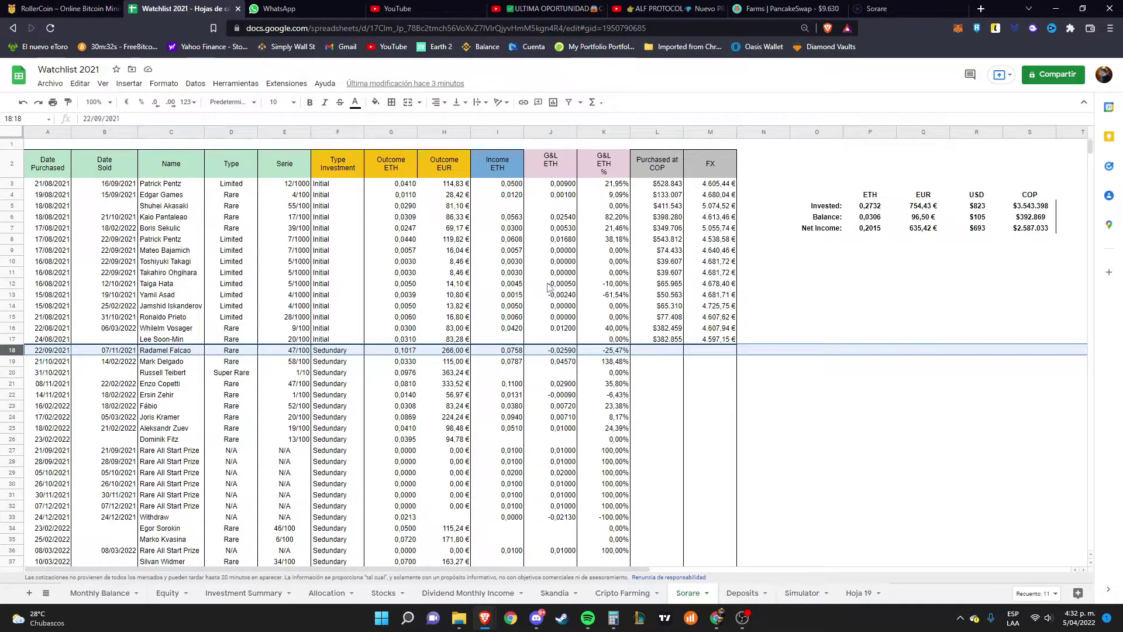
pyautogui.moveTo(550, 283); pyautogui.dragTo(550, 295)
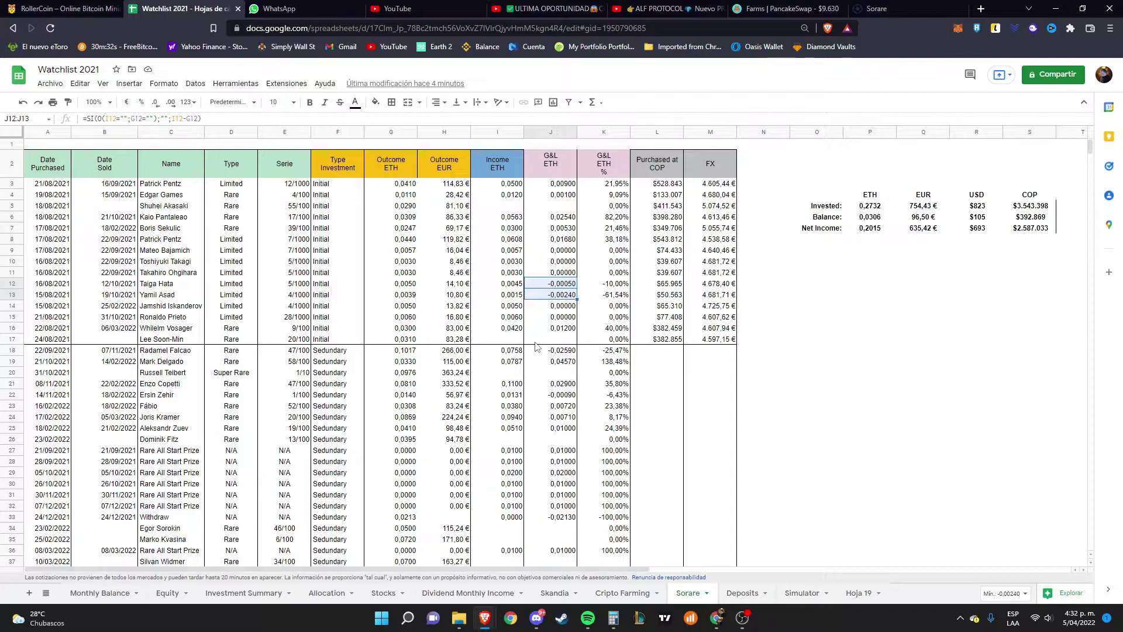
pyautogui.moveTo(380, 186); pyautogui.dragTo(385, 553)
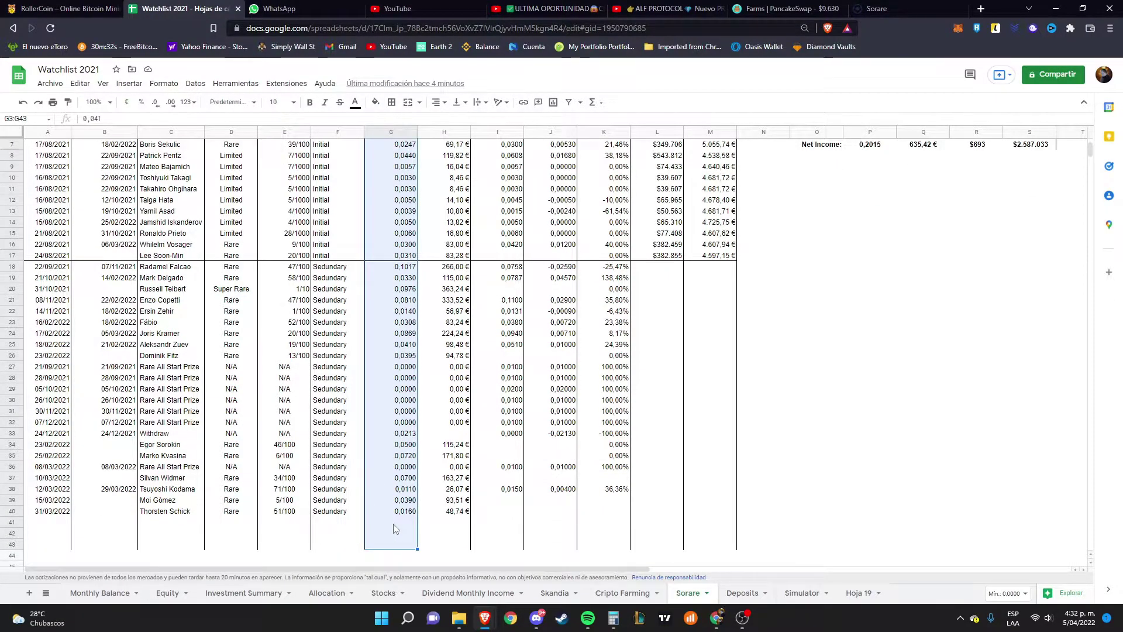
pyautogui.scroll(2, 436, 328)
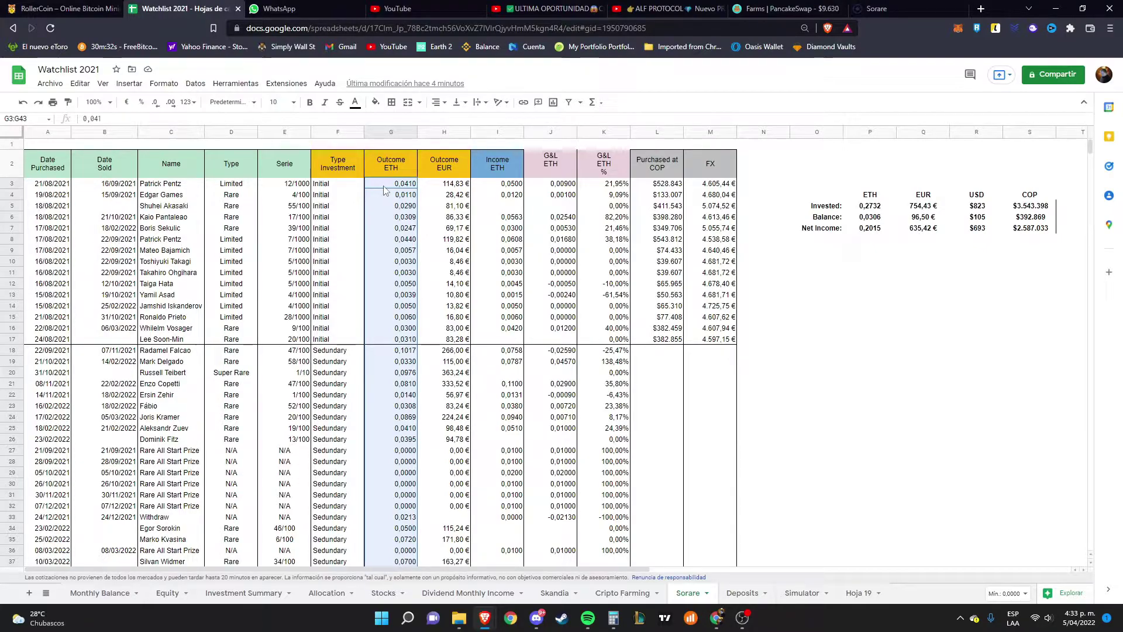
# Enter an example with 1 in O16, 3000 in P16 and a reference to P16 in Q16.
pyautogui.click(811, 329)
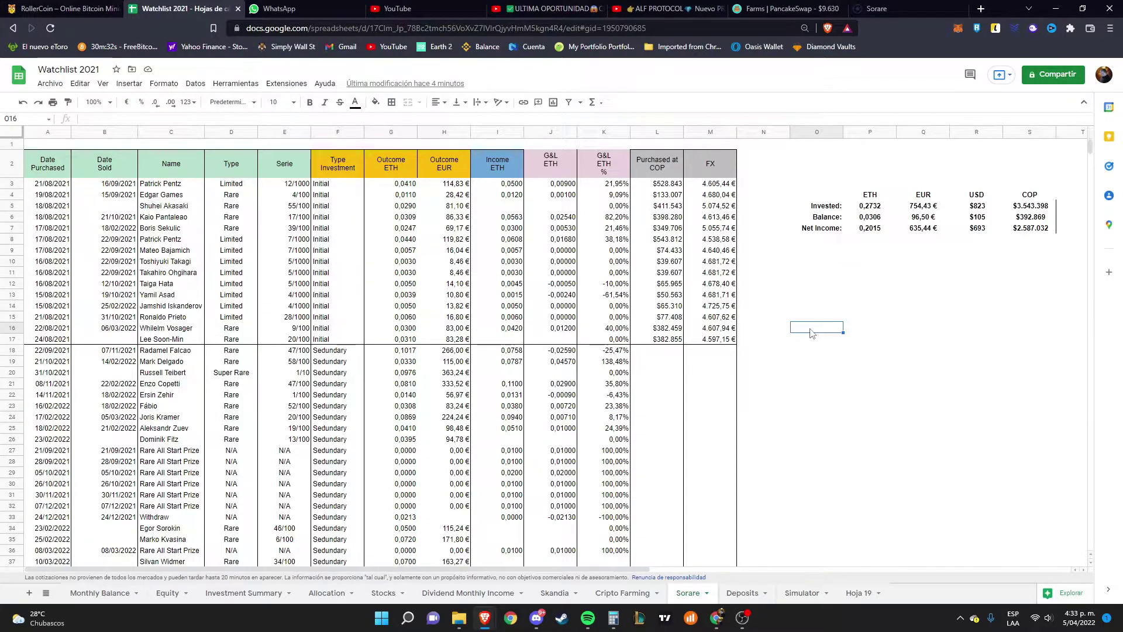
pyautogui.write('1')
pyautogui.press('Tab')
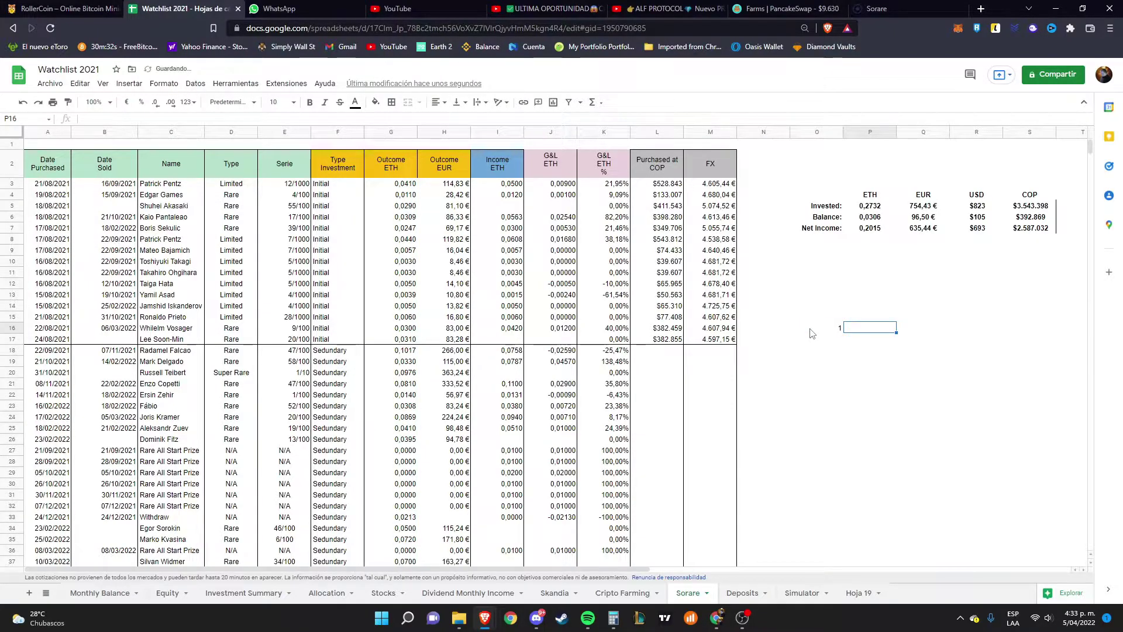
pyautogui.write('3000')
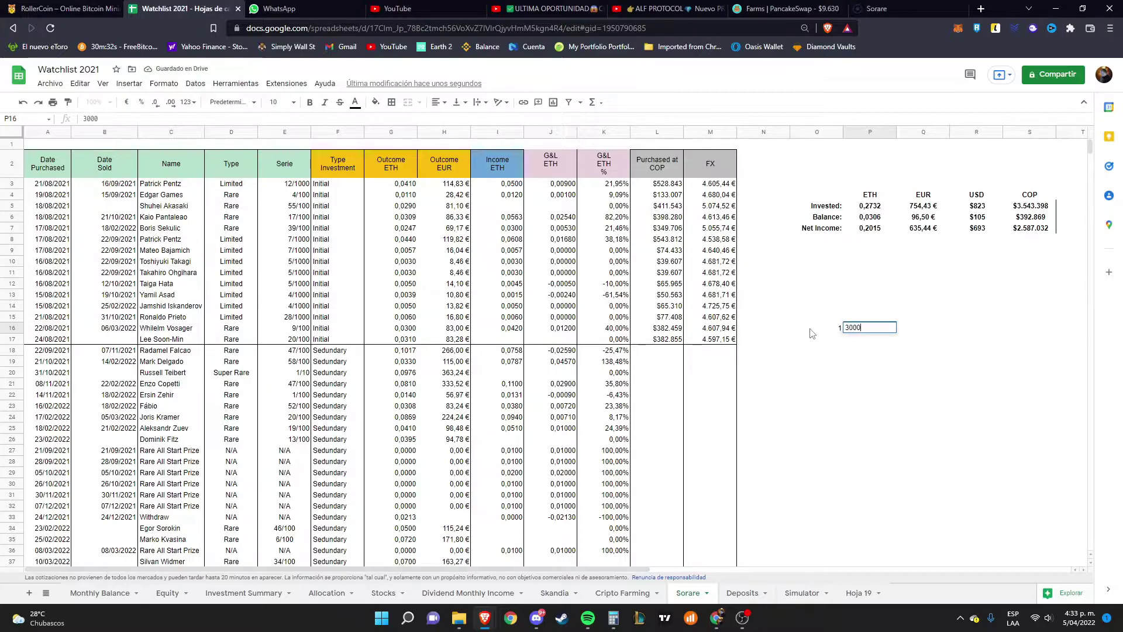
pyautogui.press('Tab')
pyautogui.write('+')
pyautogui.press('Left')
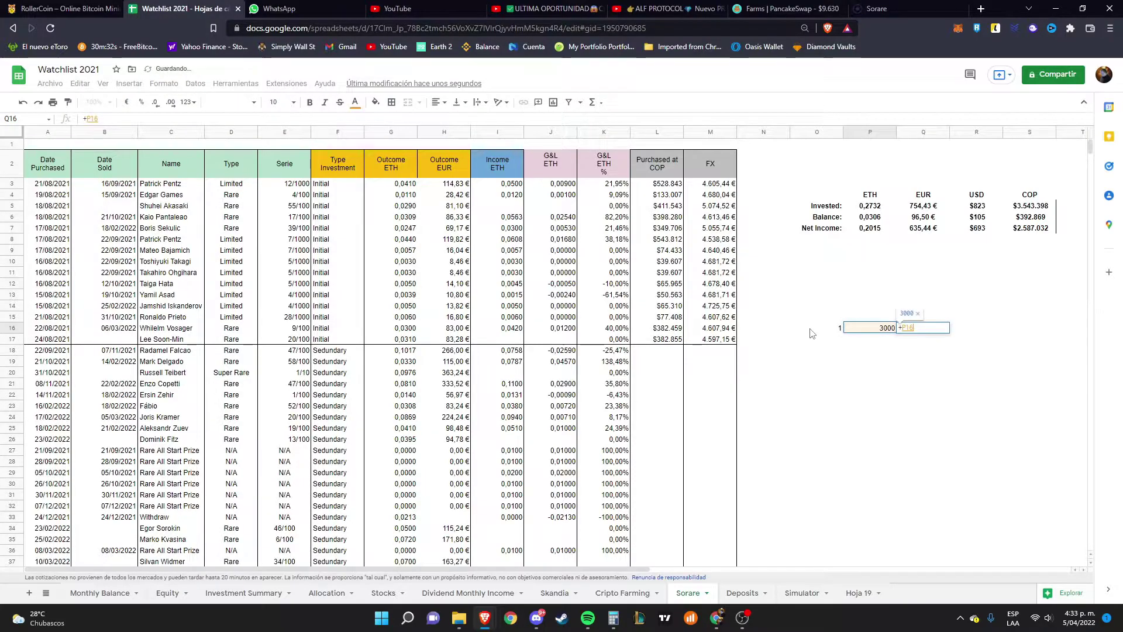
pyautogui.press('Return')
pyautogui.press('Down')
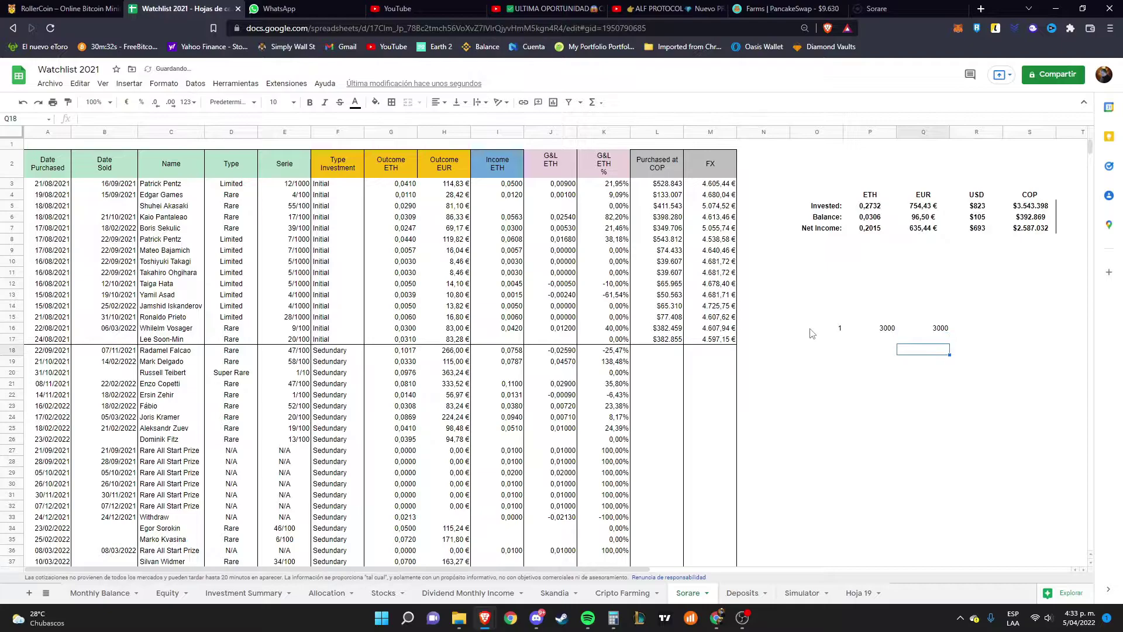
# Add a second example row with 0,9 in O17, 3500 in P17 and the product formula =P17*O17 in Q17.
pyautogui.click(812, 335)
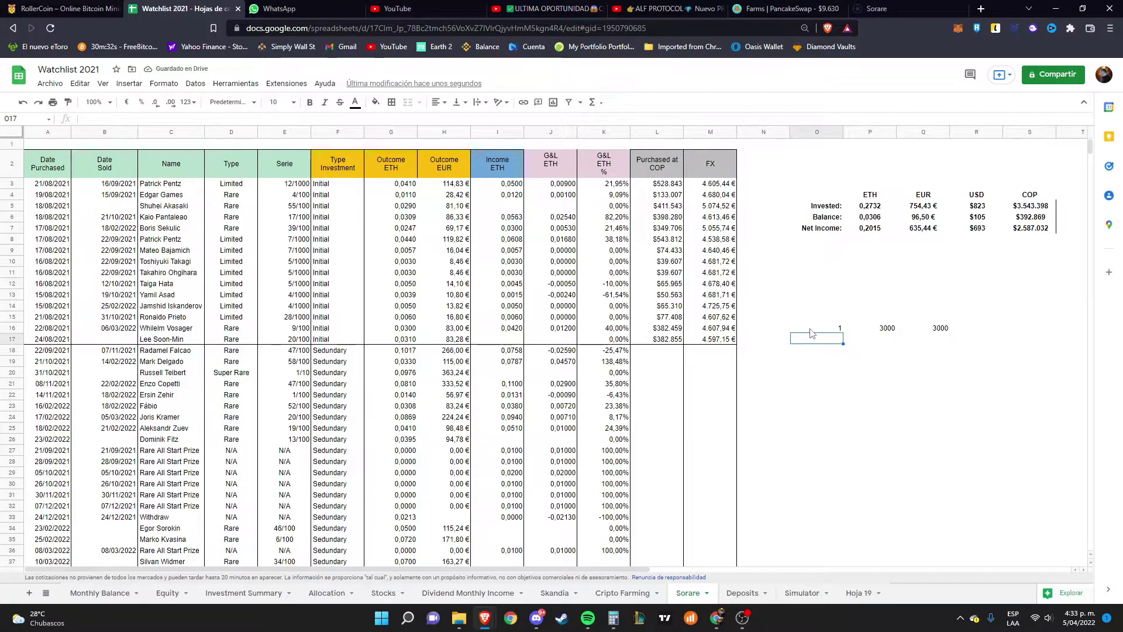
pyautogui.write('0')
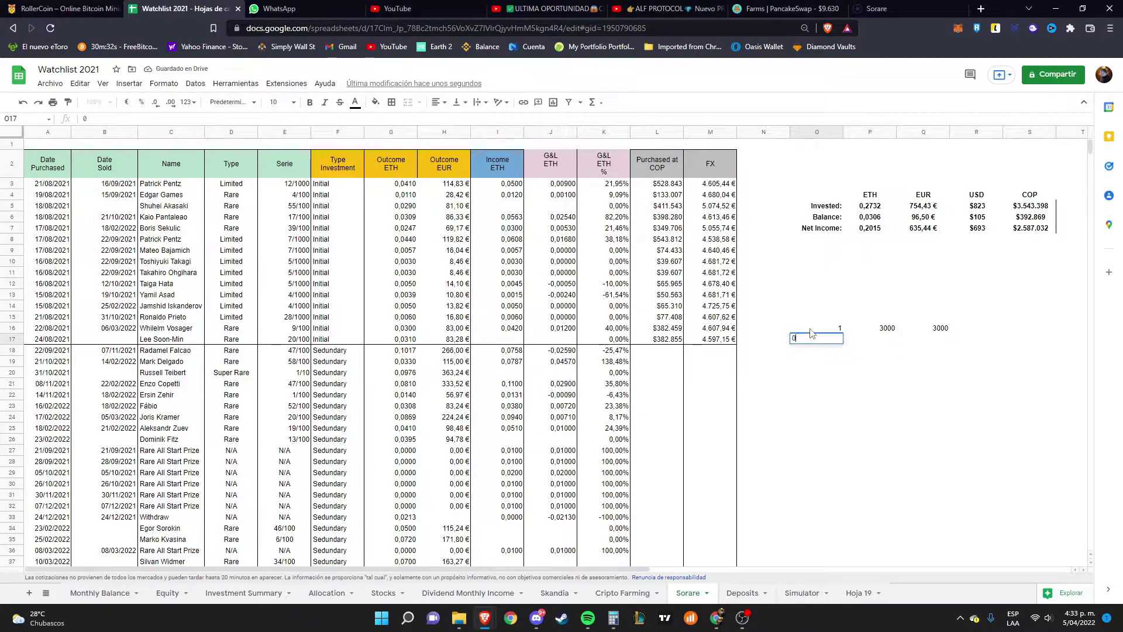
pyautogui.write(',9')
pyautogui.press('Tab')
pyautogui.write('3500')
pyautogui.press('Tab')
pyautogui.write('+P17')
pyautogui.press('Escape')
pyautogui.write('=P17*O17')
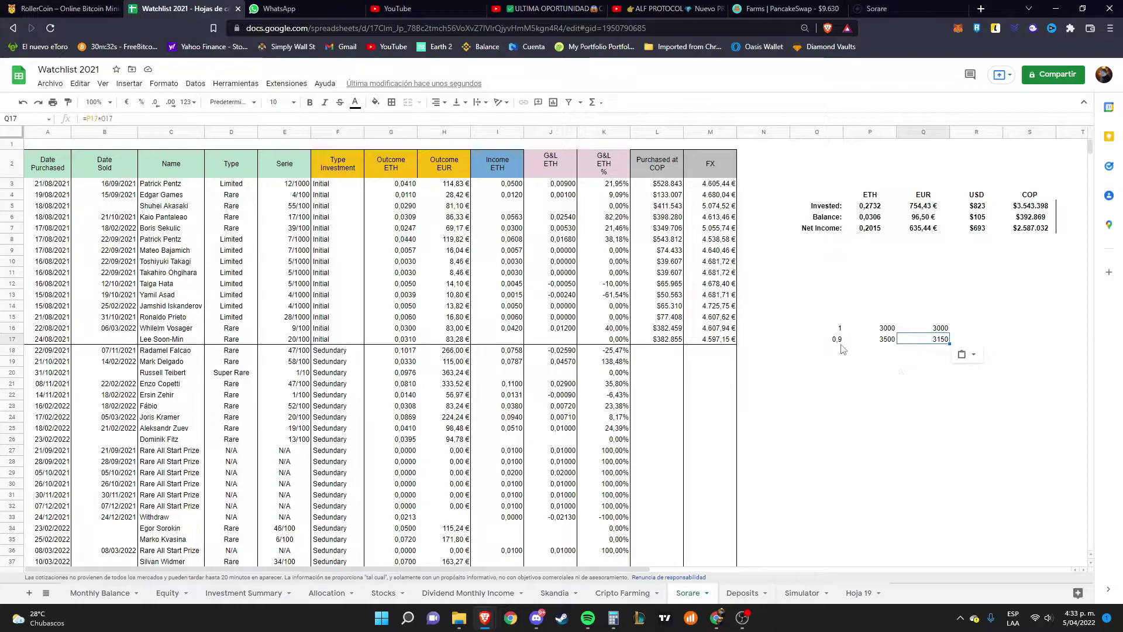
# Calculate the difference between the two example quantities in R17 with the formula +O17-O16.
pyautogui.click(973, 338)
pyautogui.write('+')
pyautogui.press('Left')
pyautogui.press('Left')
pyautogui.press('Left')
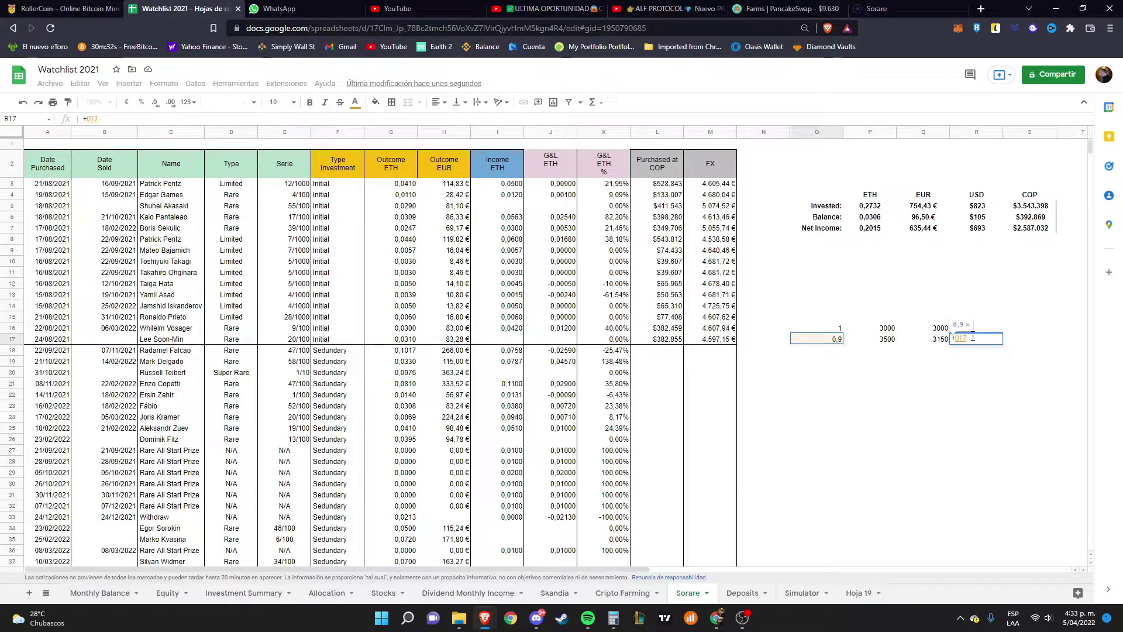
pyautogui.write('-')
pyautogui.press('Left')
pyautogui.press('Left')
pyautogui.press('Left')
pyautogui.press('Up')
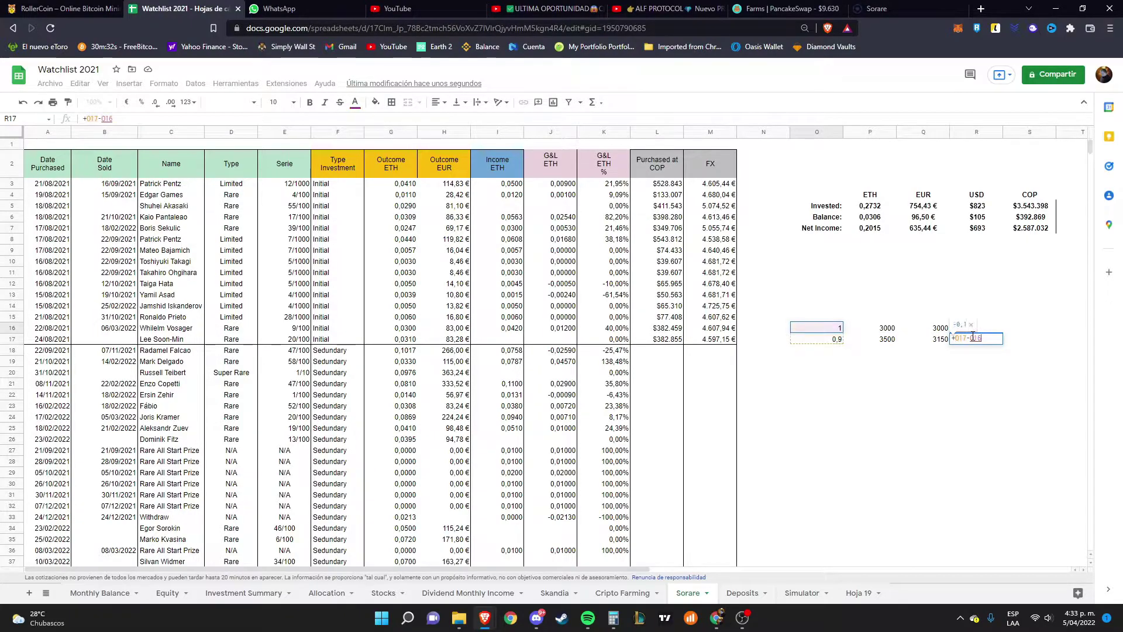
pyautogui.press('Return')
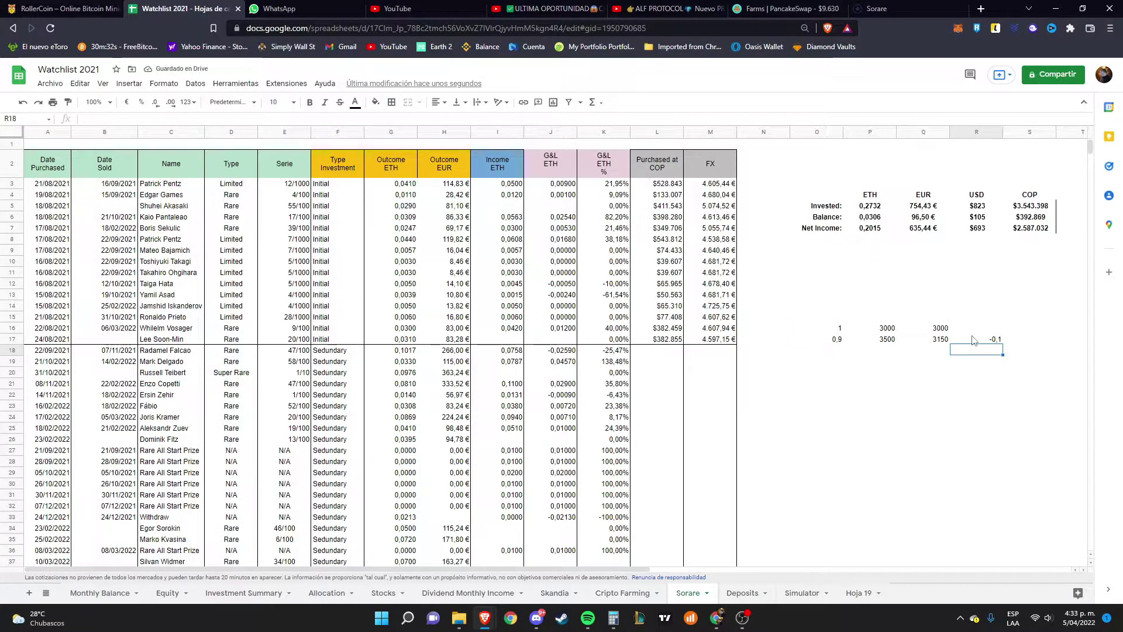
# Review the example prices in P16:P17 and clear the whole example from O16:R17.
pyautogui.moveTo(851, 329); pyautogui.dragTo(860, 339)
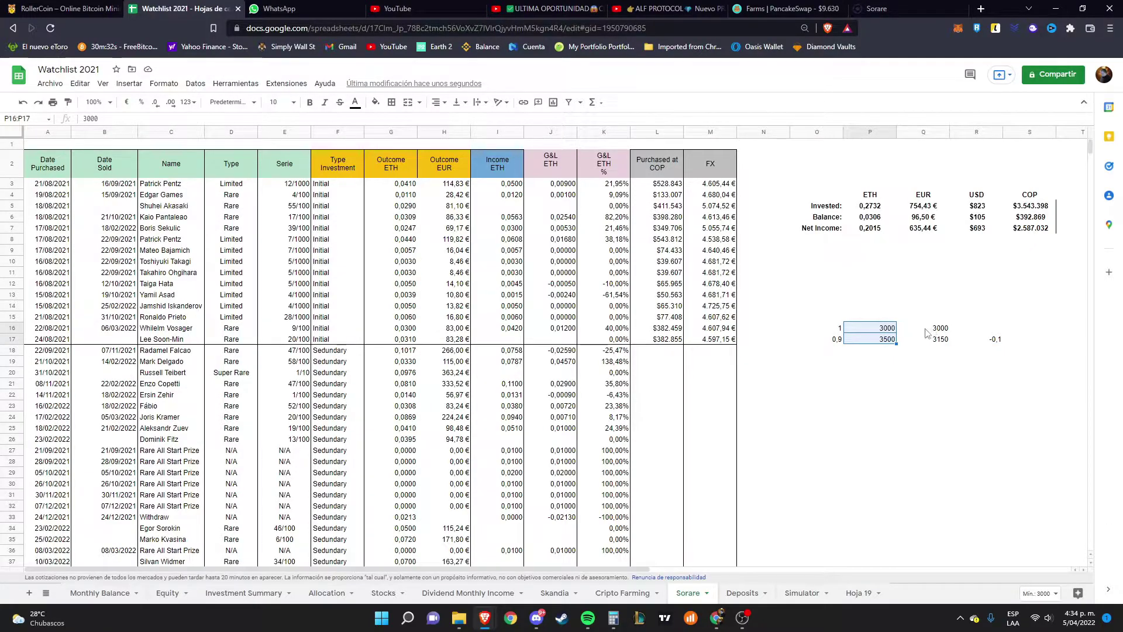
pyautogui.moveTo(837, 329); pyautogui.dragTo(993, 343)
pyautogui.press('Delete')
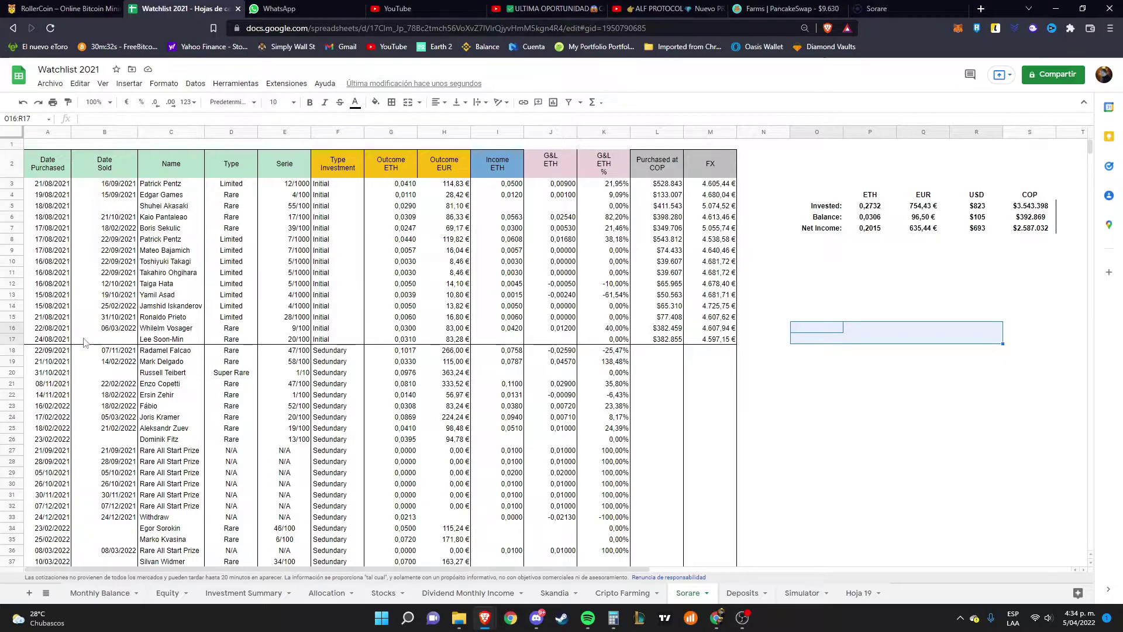
# Examine the first secondary purchase in row 18, including its G&L in ETH and percent.
pyautogui.click(11, 350)
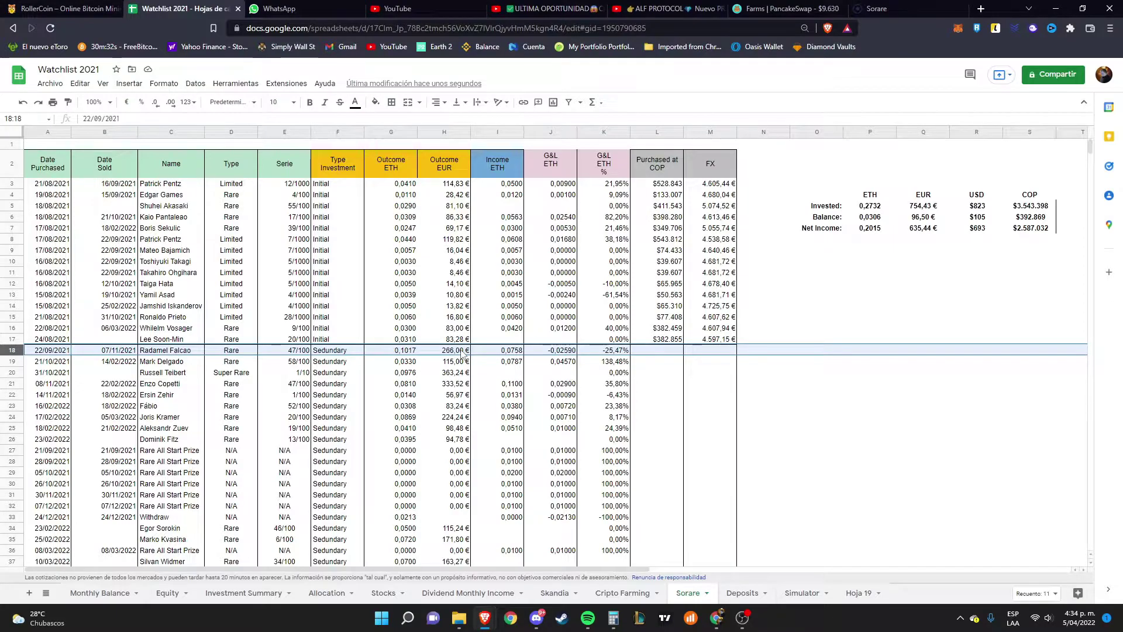
pyautogui.click(541, 350)
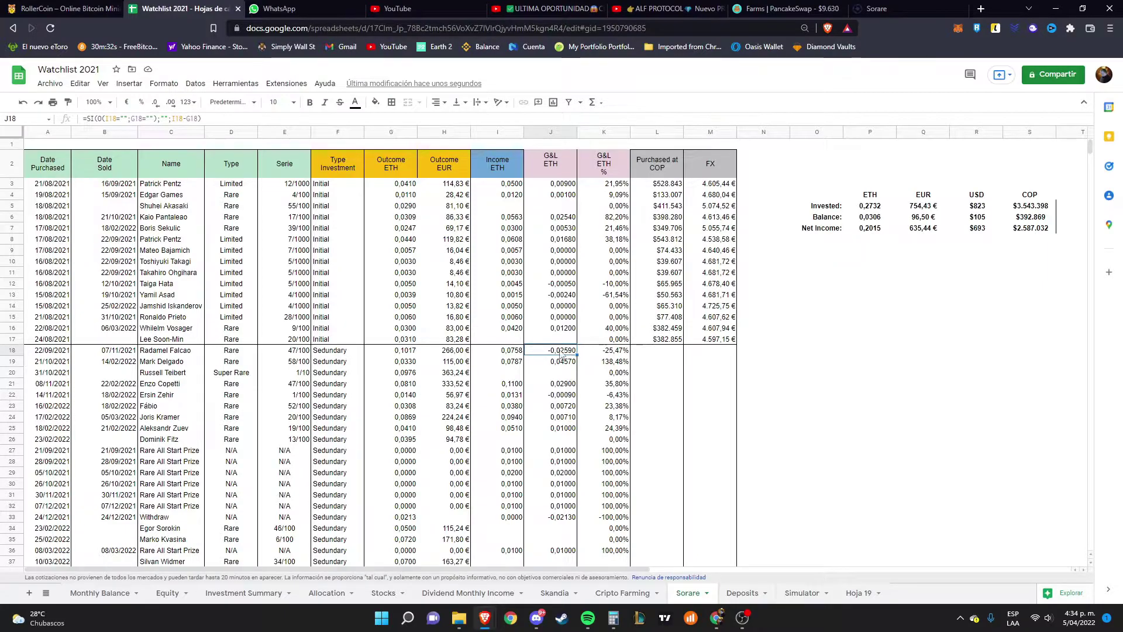
pyautogui.click(595, 354)
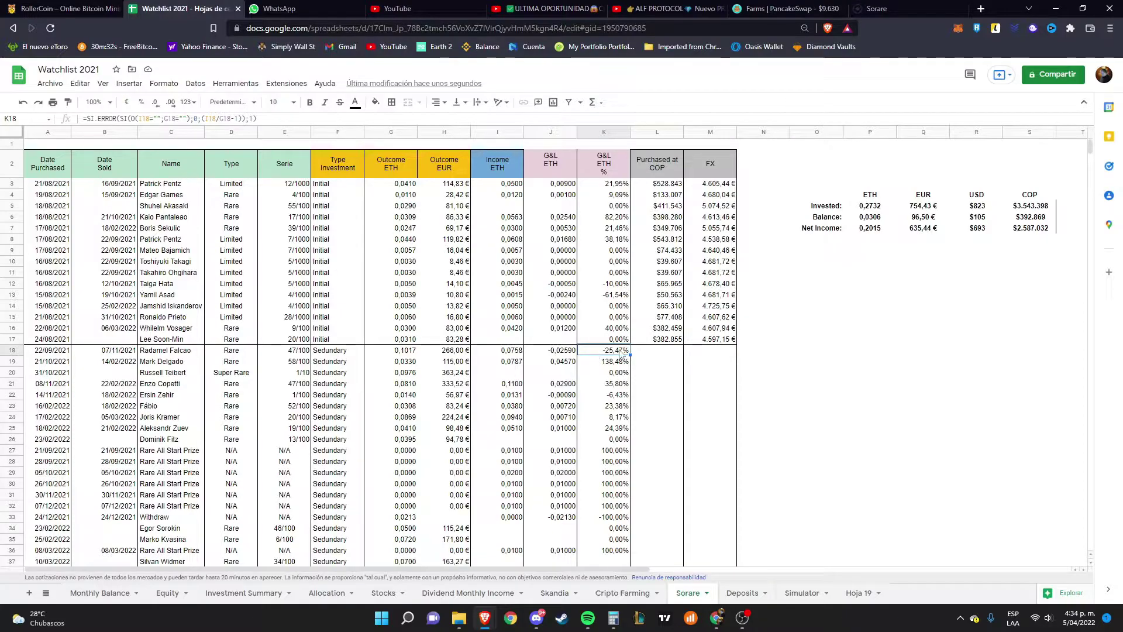
pyautogui.click(13, 350)
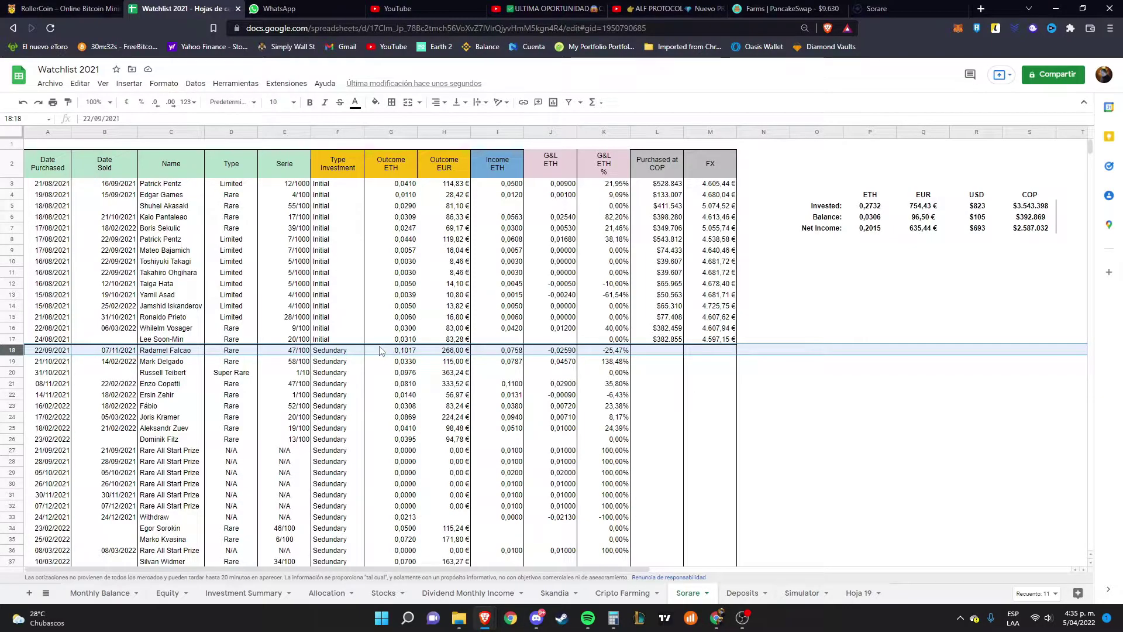
# Review the Outcome ETH column and the purchases dated 15/08/2021, and inspect the formula of the Net Income in ETH.
pyautogui.click(381, 161)
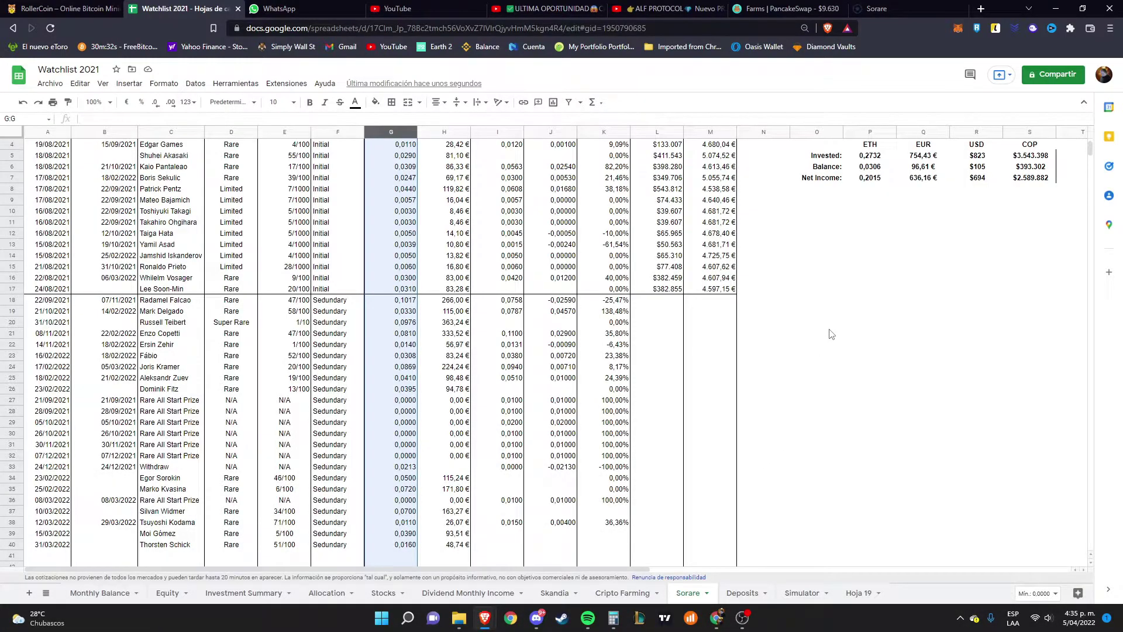
pyautogui.scroll(2, 117, 280)
pyautogui.moveTo(45, 285); pyautogui.dragTo(46, 295)
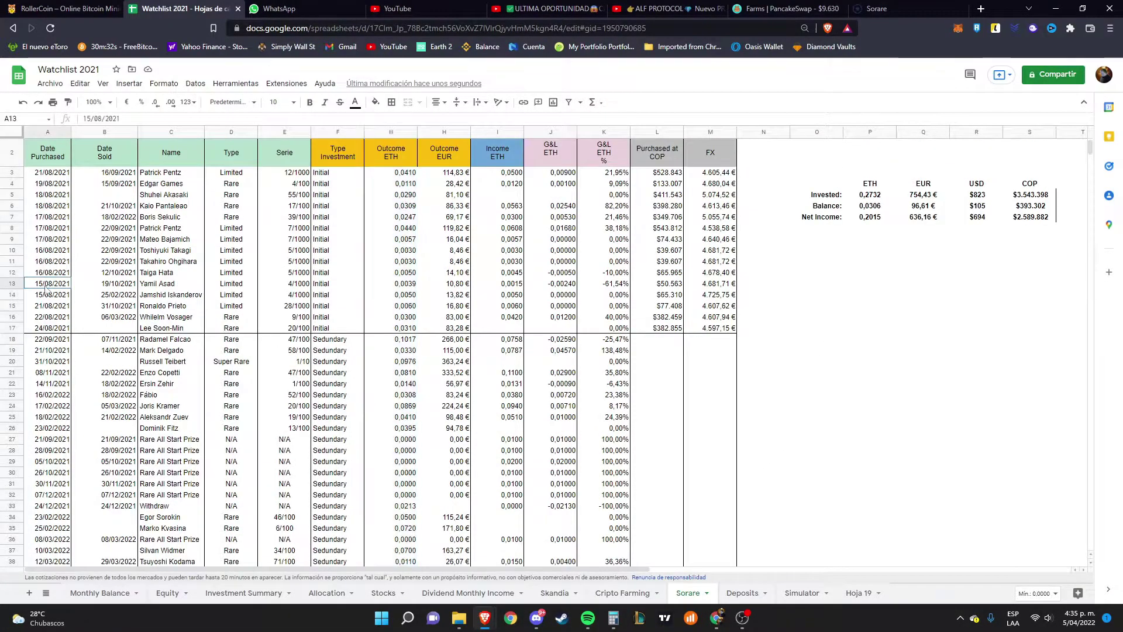
pyautogui.scroll(-2, 124, 414)
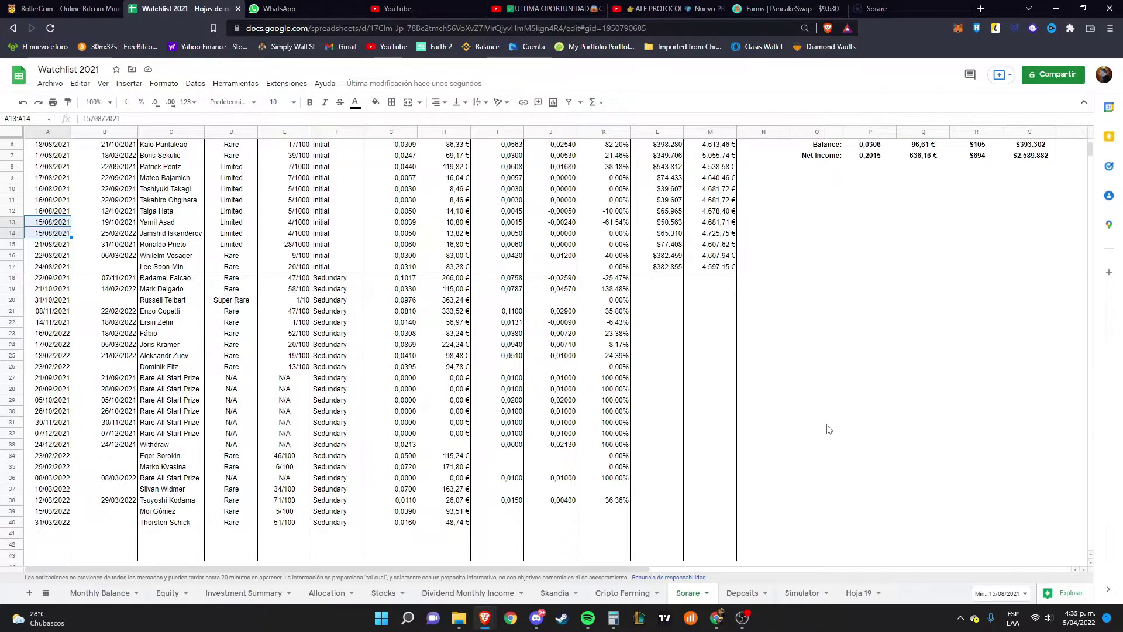
pyautogui.scroll(2, 868, 248)
pyautogui.click(868, 239)
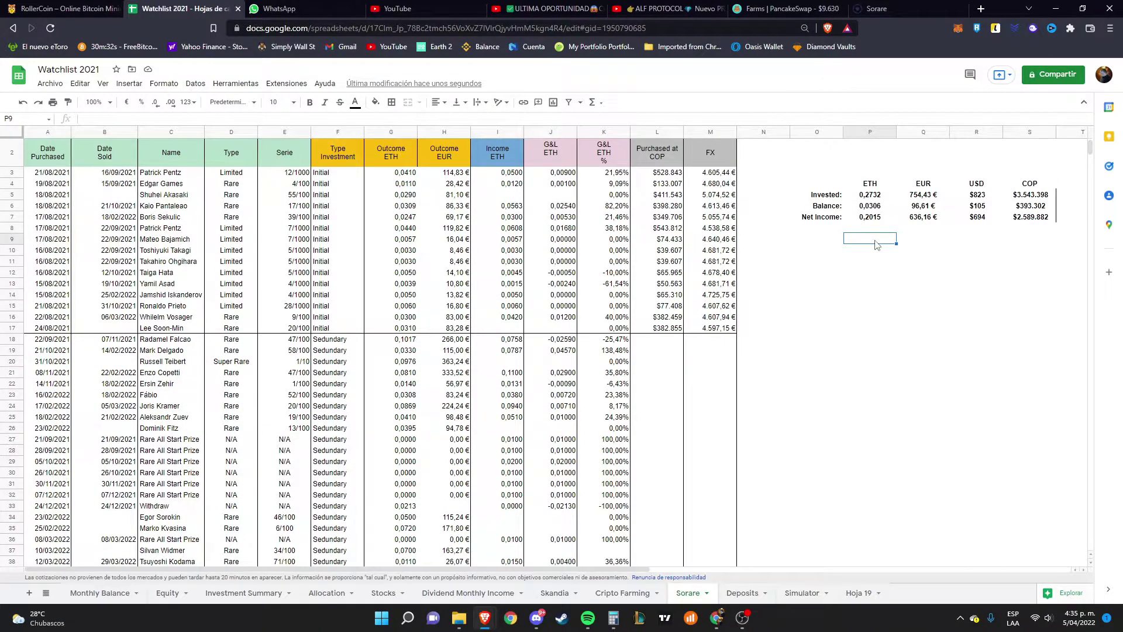
pyautogui.click(879, 221)
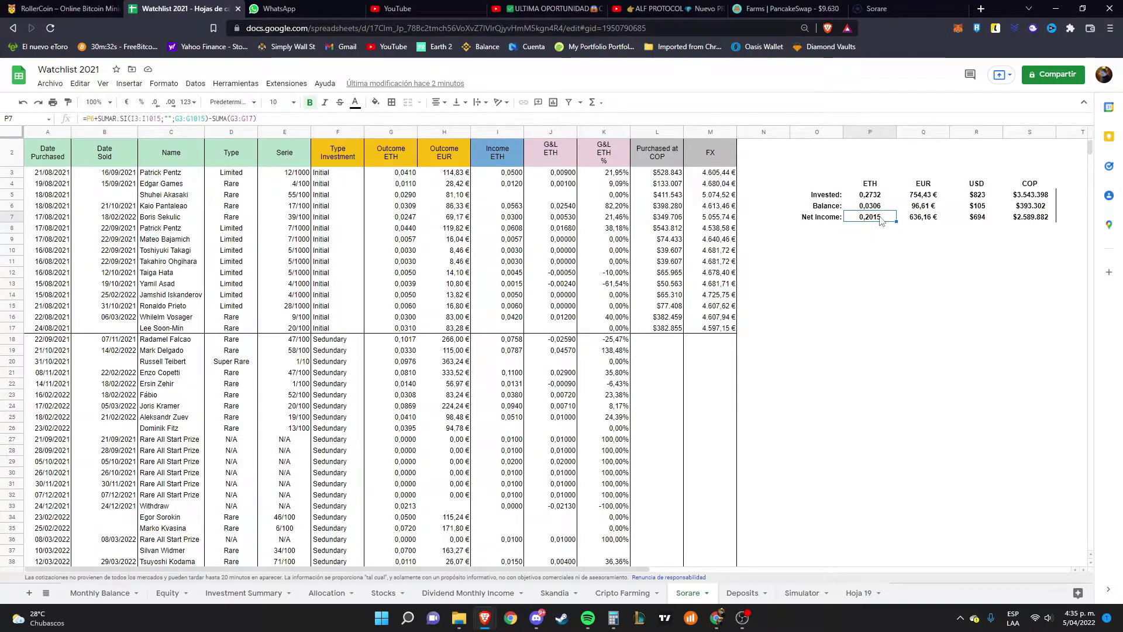
# Calculate the EUR net income as a share of the invested amount in Q9 with the formula +Q7/Q5.
pyautogui.click(923, 221)
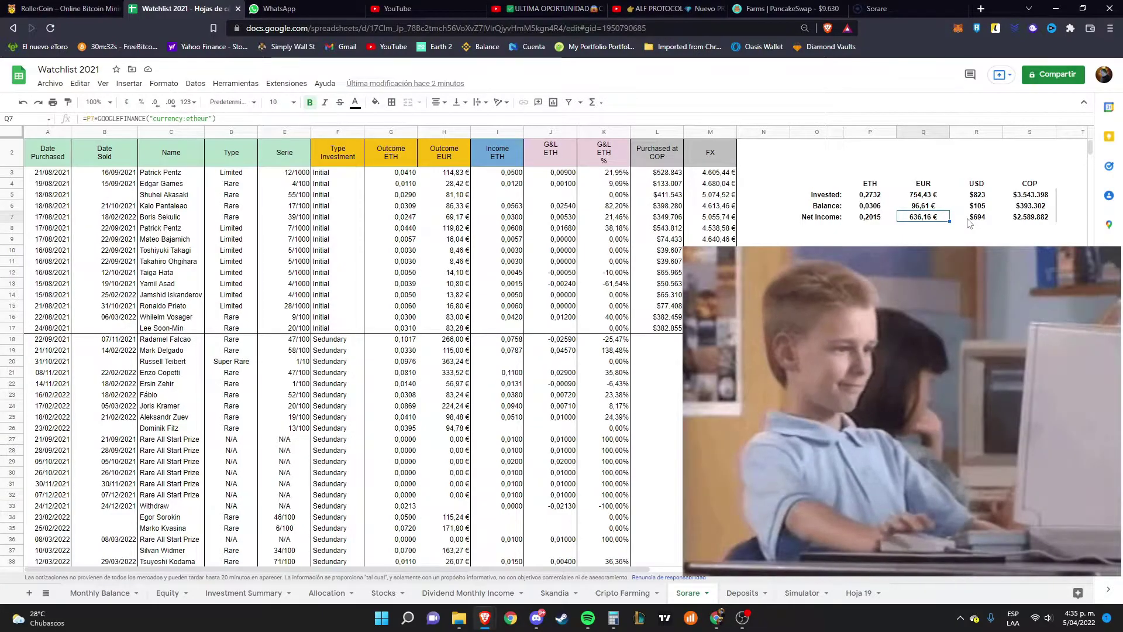
pyautogui.press('Down')
pyautogui.press('Down')
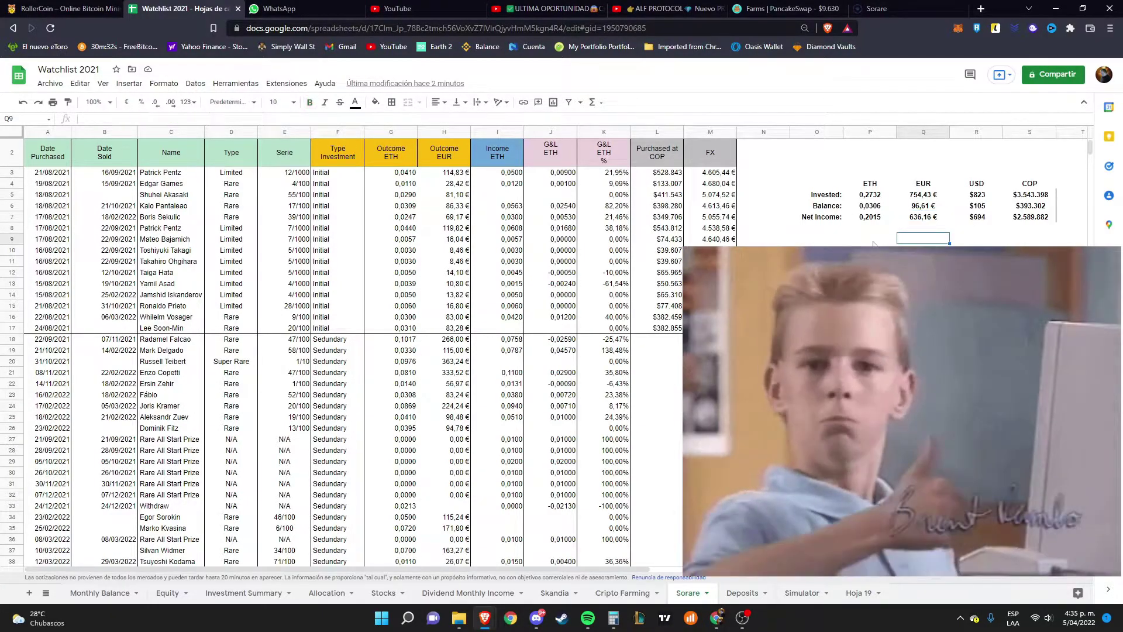
pyautogui.write('+Q7/')
pyautogui.press('Up')
pyautogui.press('Up')
pyautogui.press('Up')
pyautogui.press('Up')
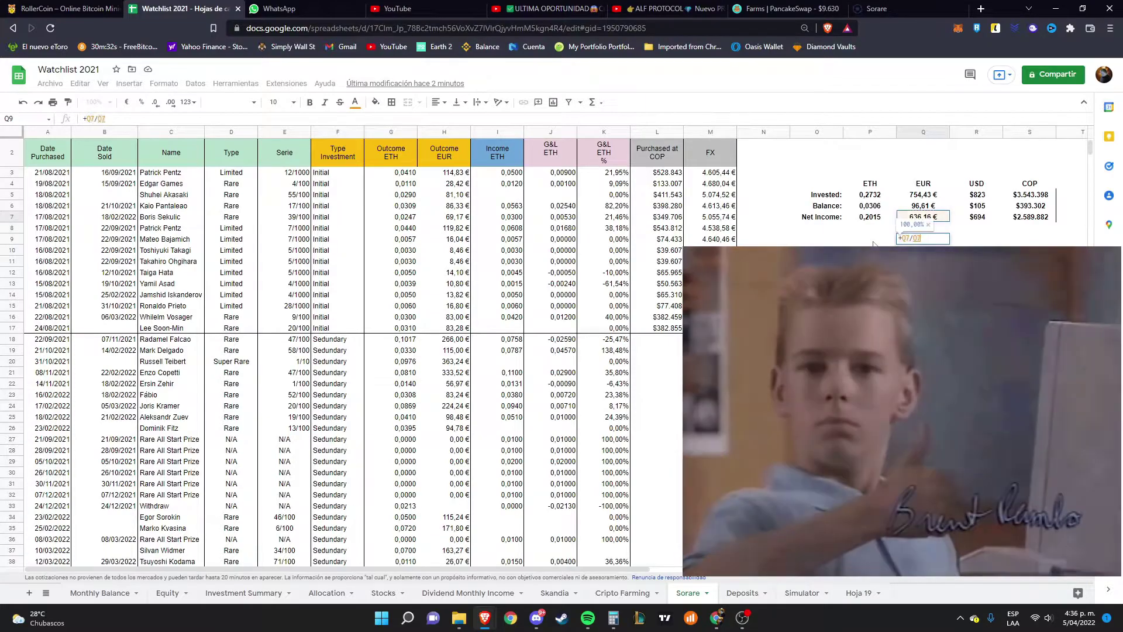
pyautogui.press('Return')
# Calculate the ETH net income as a share of the invested amount in P9 with the formula +P7/P5.
pyautogui.click(873, 241)
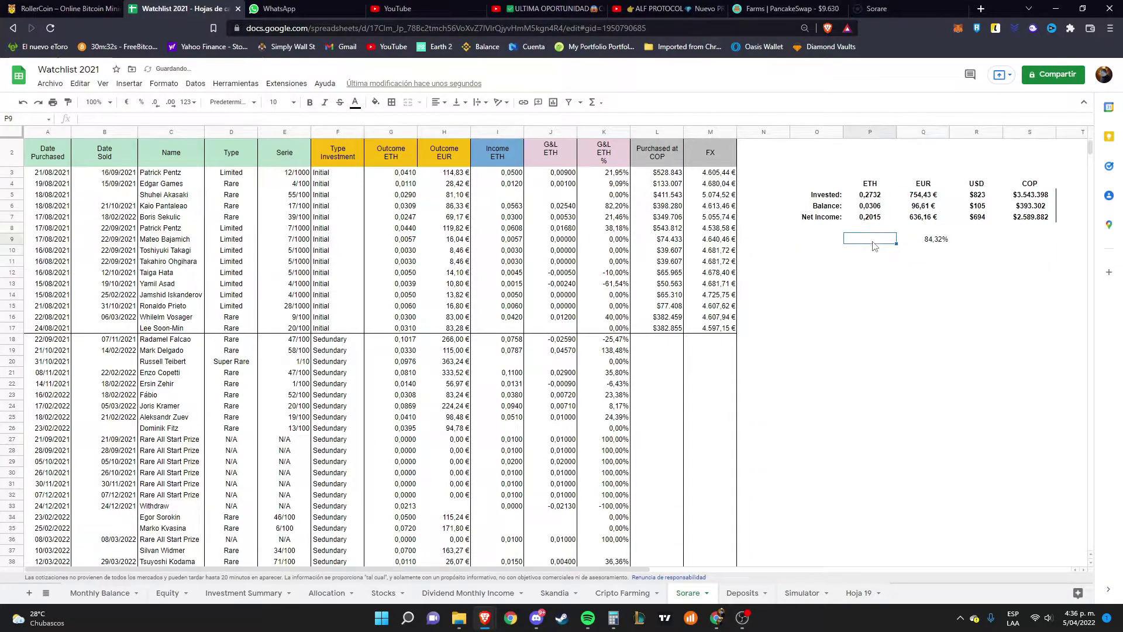
pyautogui.write('+')
pyautogui.press('Up')
pyautogui.press('Up')
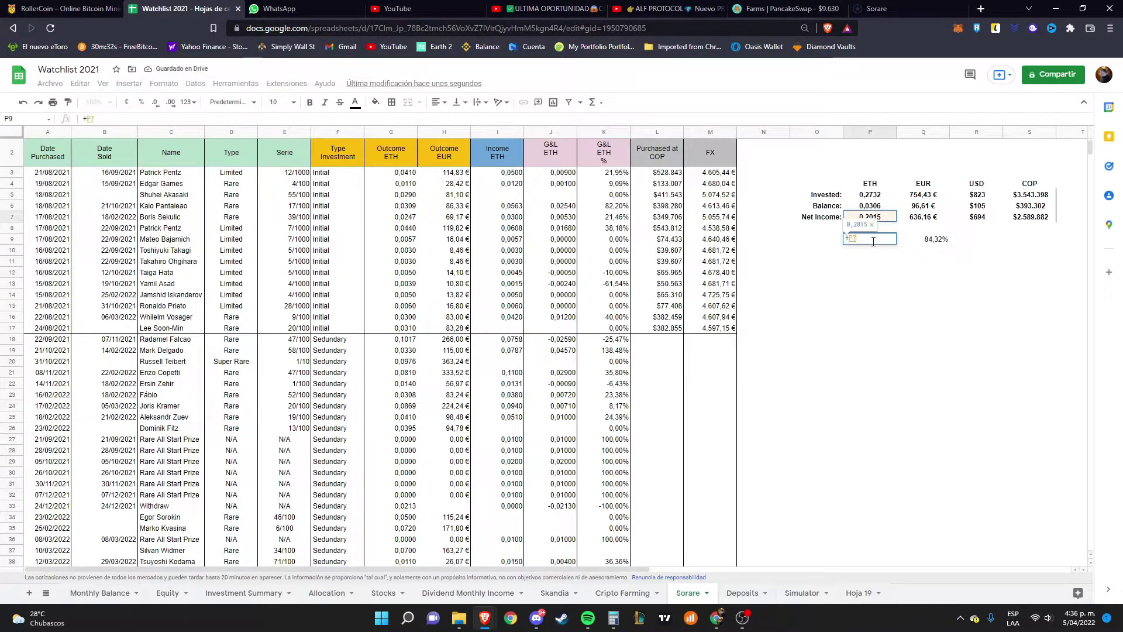
pyautogui.write('/')
pyautogui.press('Up')
pyautogui.press('Up')
pyautogui.press('Up')
pyautogui.press('Up')
pyautogui.press('Return')
# Format the ETH net income ratio in P9 as a percentage.
pyautogui.press('Up')
pyautogui.click(197, 104)
pyautogui.click(201, 198)
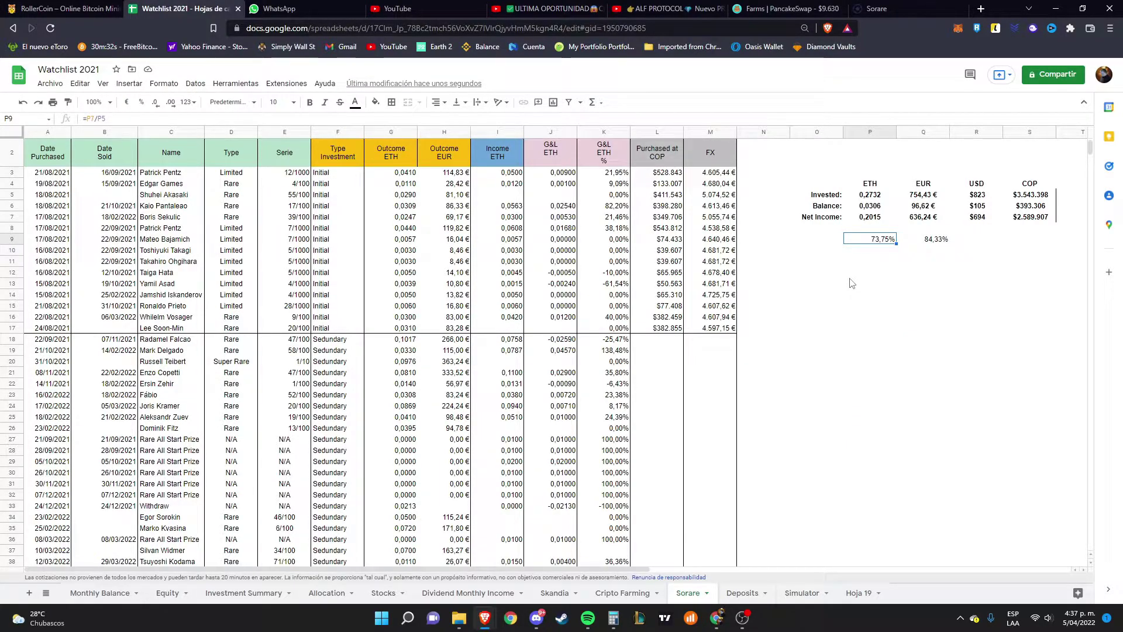
# Switch to the Sorare card gallery and review the owned rare and super rare cards with their listing prices.
pyautogui.click(881, 8)
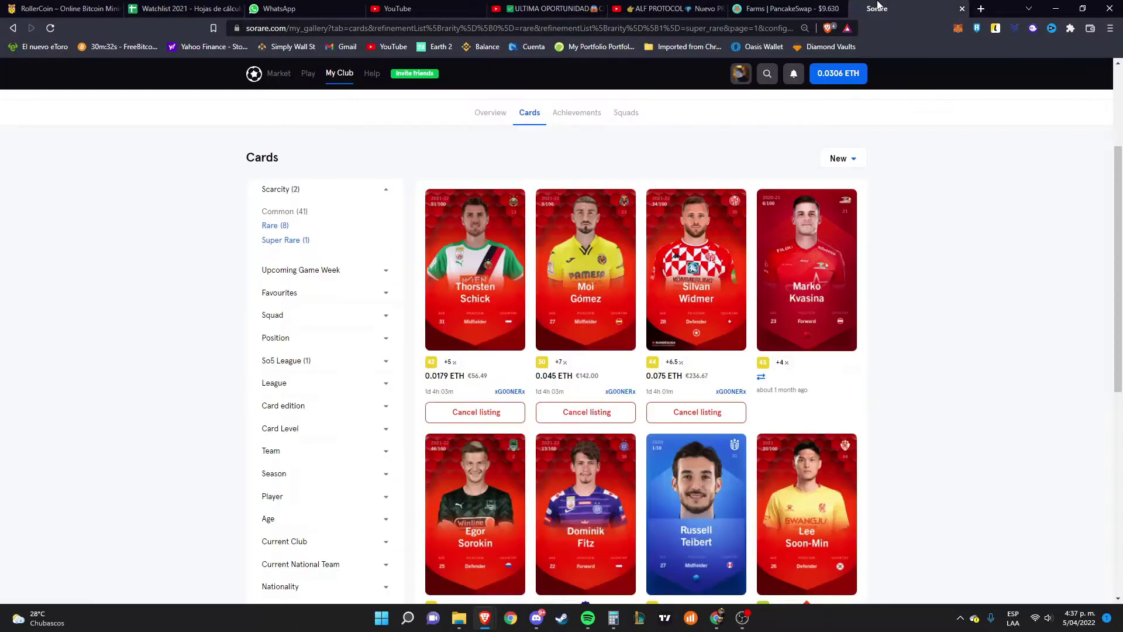
pyautogui.scroll(-3, 506, 325)
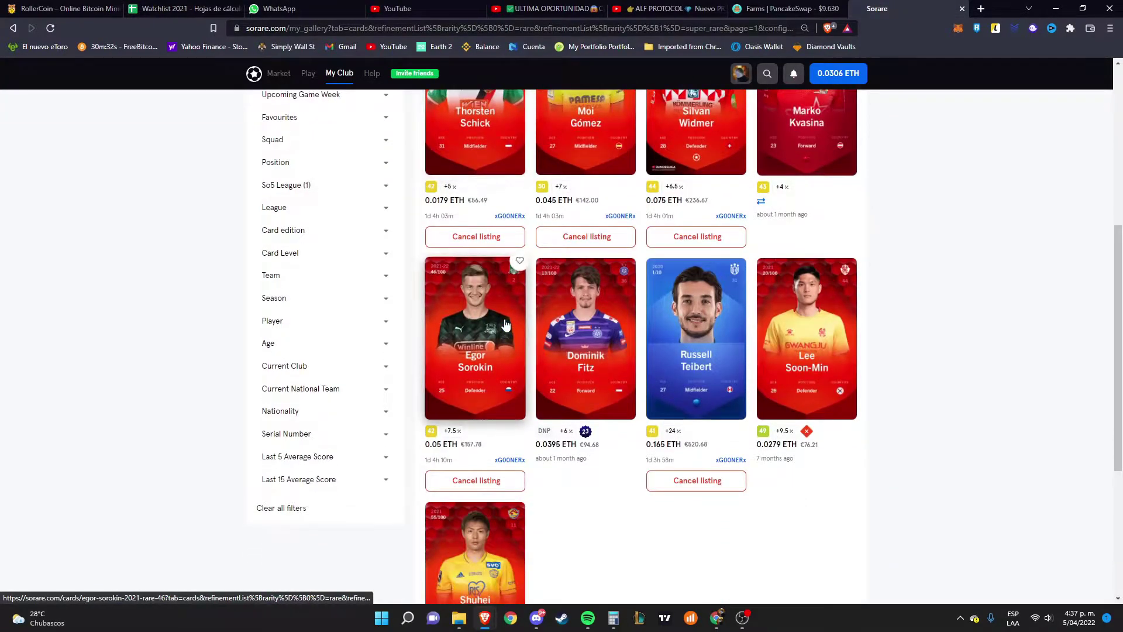
pyautogui.scroll(2, 512, 323)
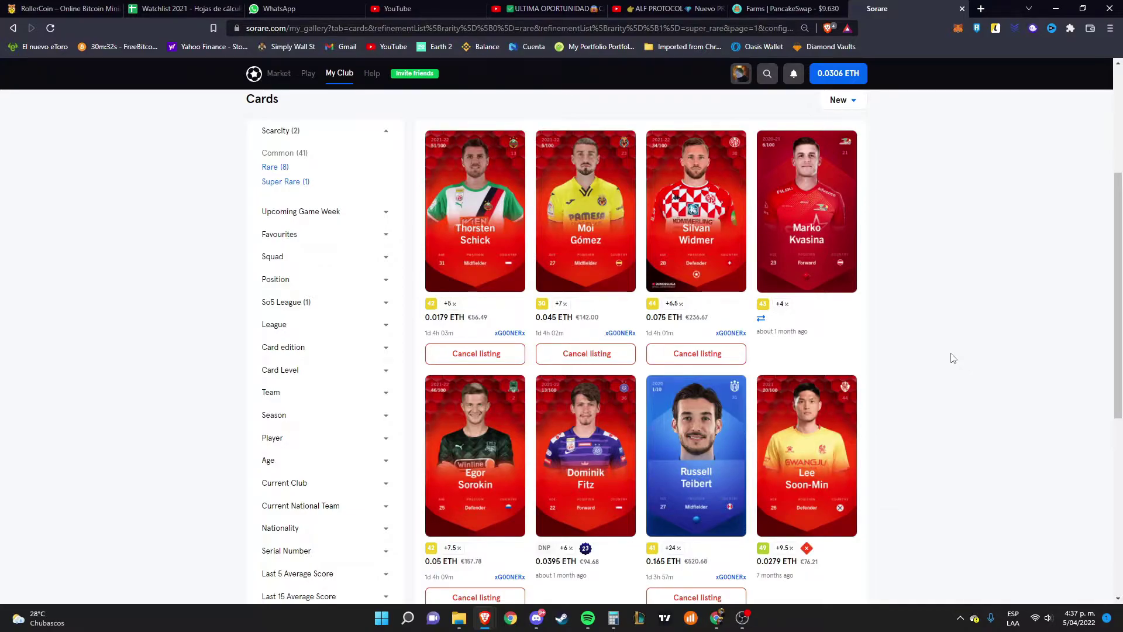
pyautogui.scroll(-1, 950, 357)
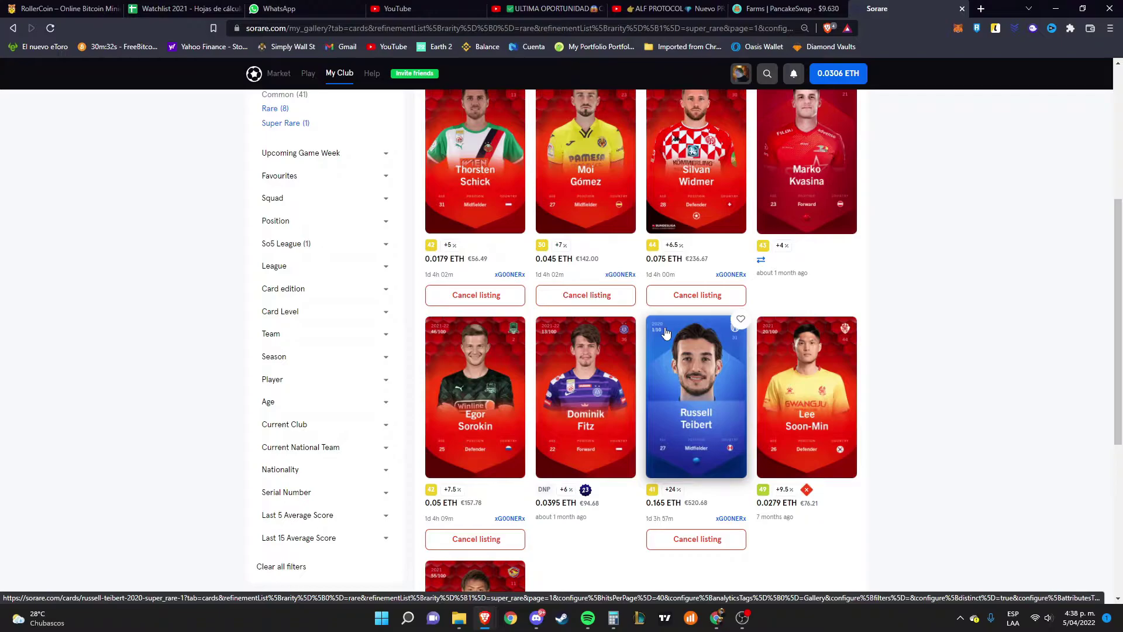
pyautogui.scroll(5, 664, 333)
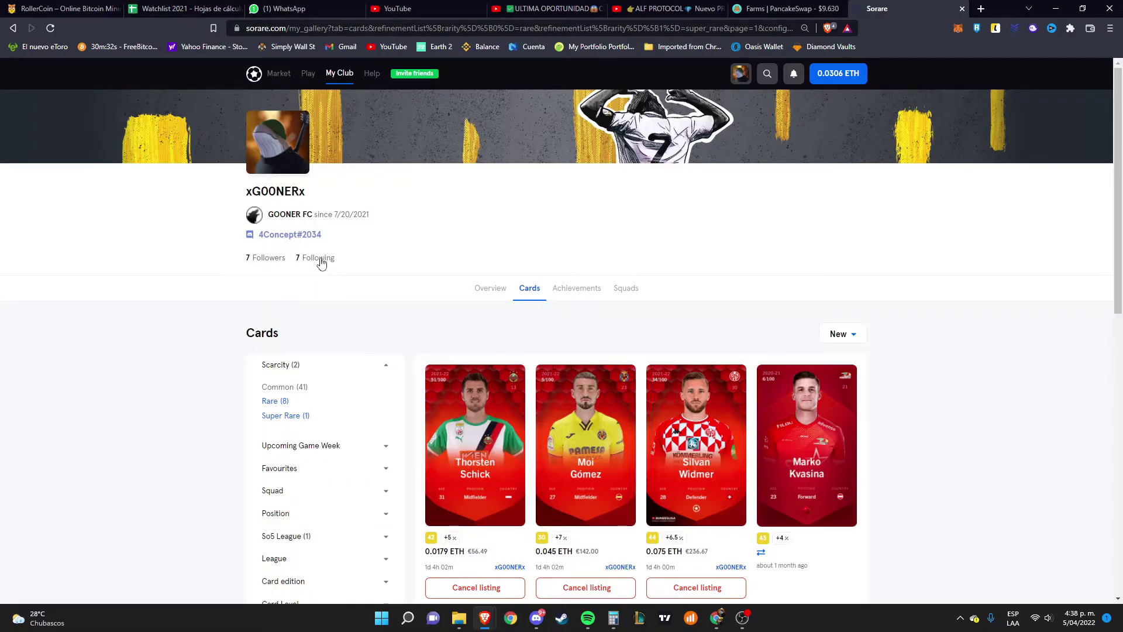
# Return to the Watchlist 2021 spreadsheet and look over the latest purchases on the Sorare sheet.
pyautogui.hotkey('ctrl', '2')
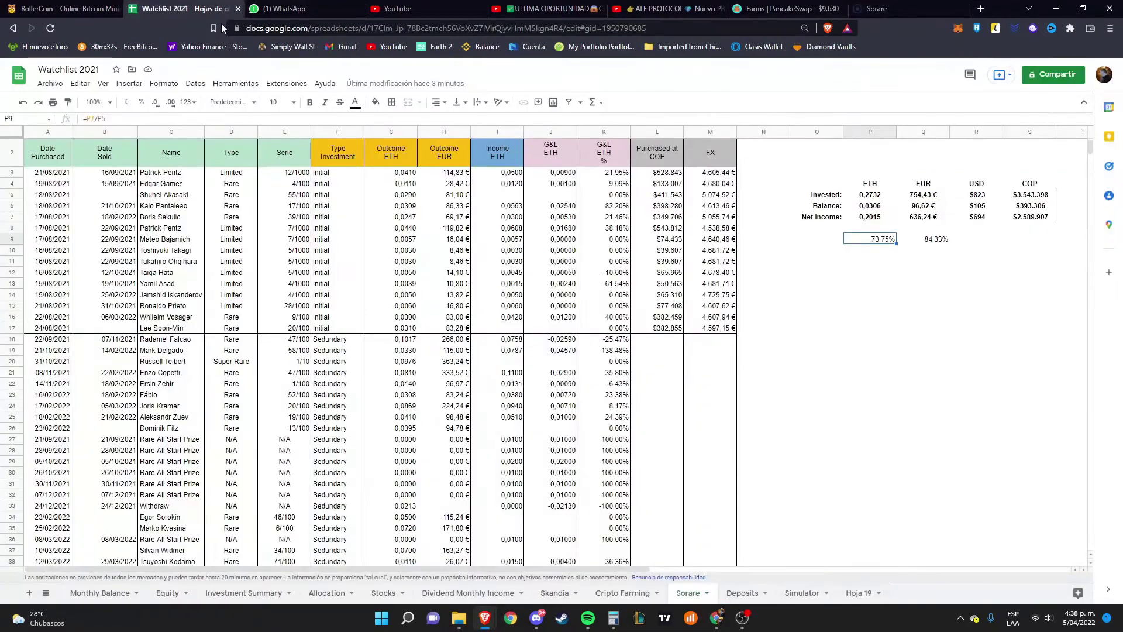
pyautogui.scroll(-2, 834, 438)
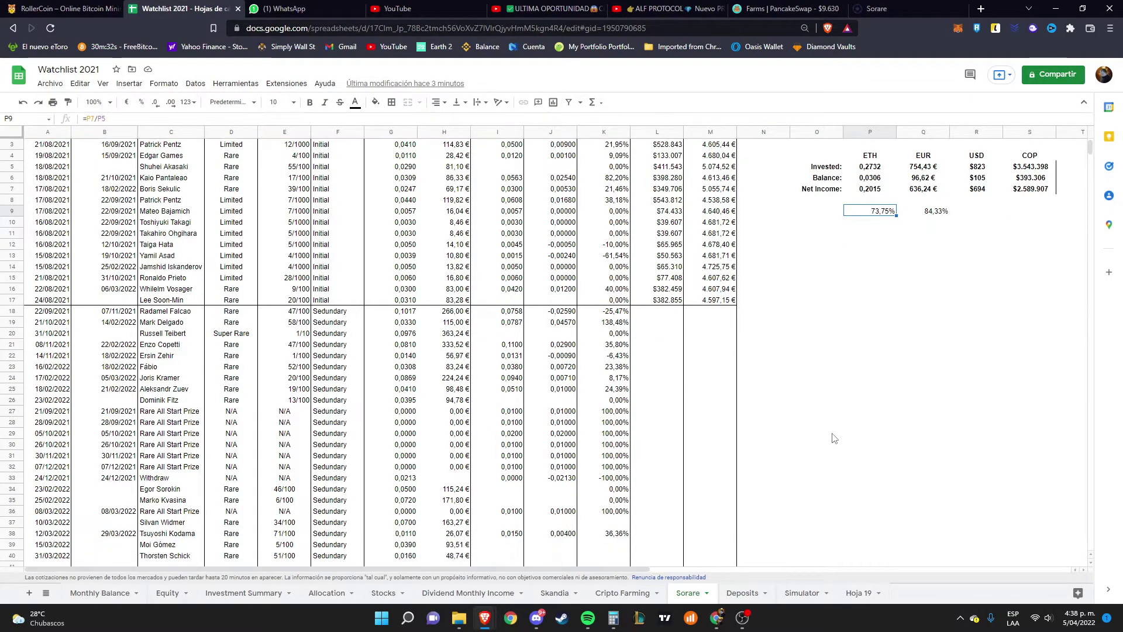